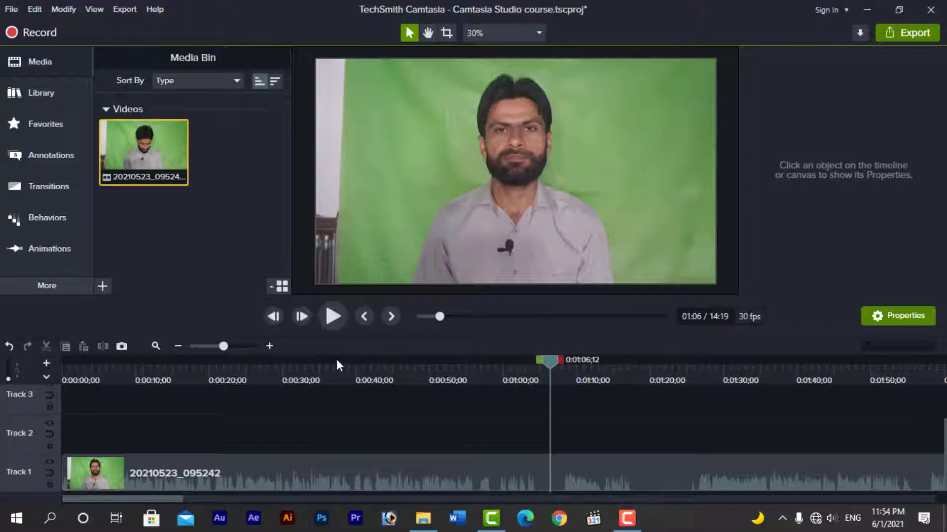
# Step: Zoom out the timeline and scrub through the first clip up to about 0:01:40 to preview its footage
pyautogui.click(178, 346)
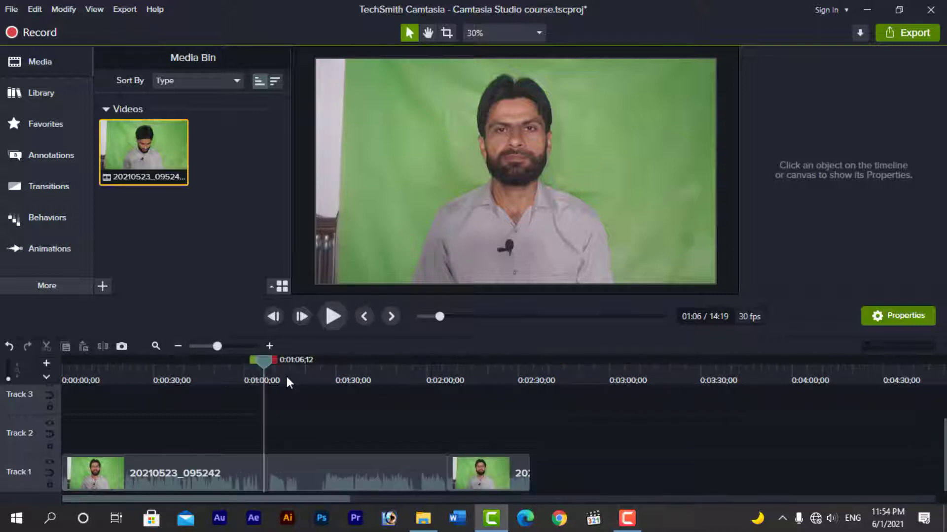
pyautogui.moveTo(264, 364); pyautogui.dragTo(279, 418)
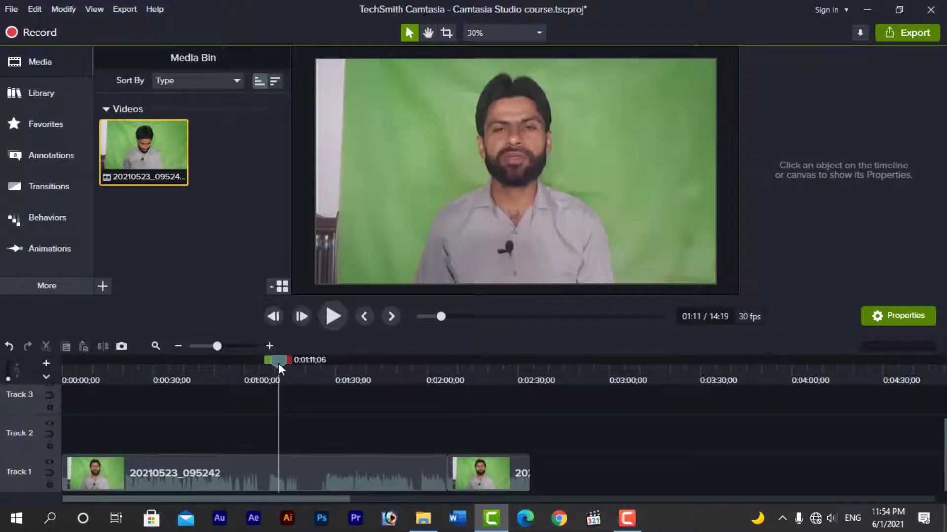
pyautogui.moveTo(278, 363); pyautogui.dragTo(368, 363)
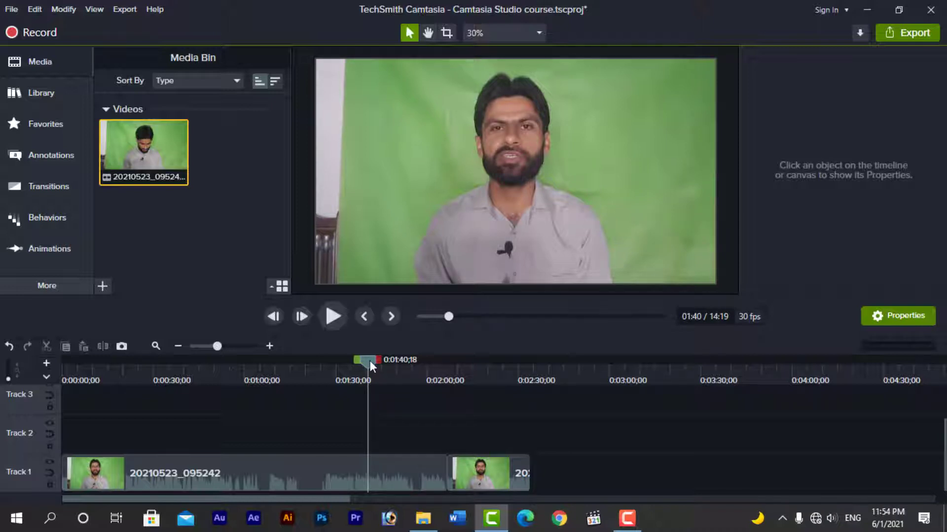
pyautogui.moveTo(370, 362); pyautogui.dragTo(270, 366)
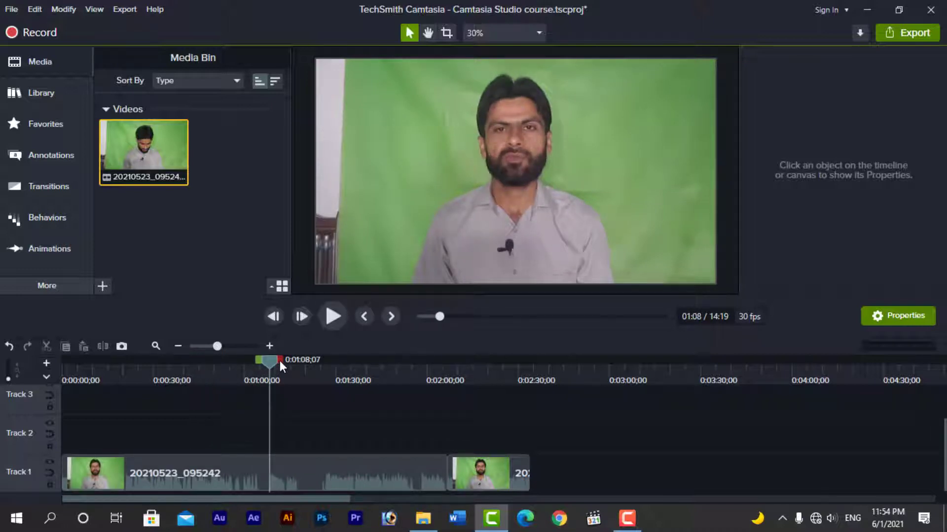
# Step: Select a timeline range from about 0:00:30 to 0:01:39, examine the commands available for it, and deselect it
pyautogui.moveTo(273, 360); pyautogui.dragTo(382, 368)
pyautogui.moveTo(242, 362); pyautogui.dragTo(149, 362)
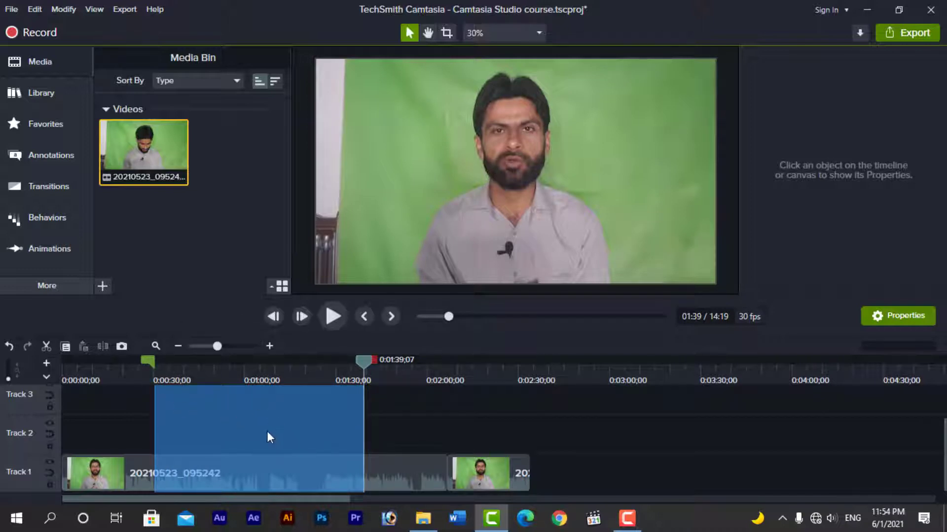
pyautogui.rightClick(232, 423)
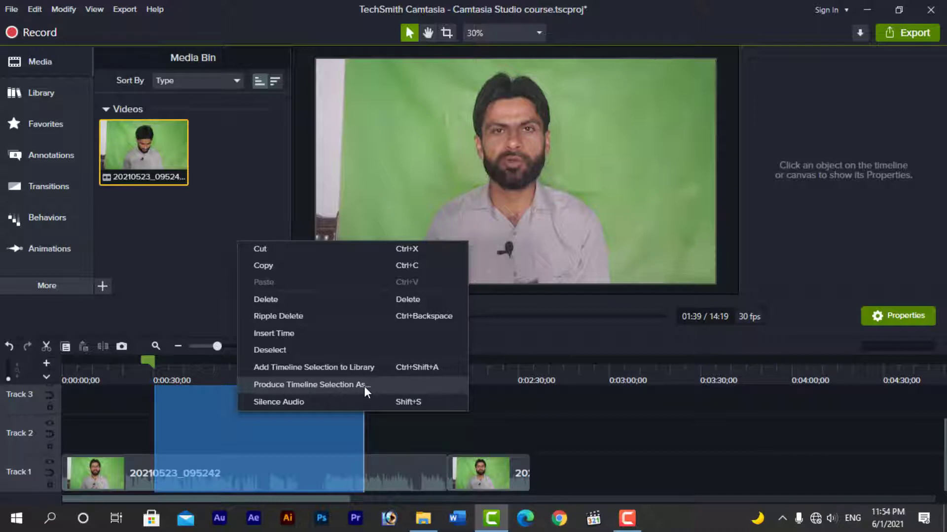
pyautogui.rightClick(317, 428)
pyautogui.rightClick(317, 427)
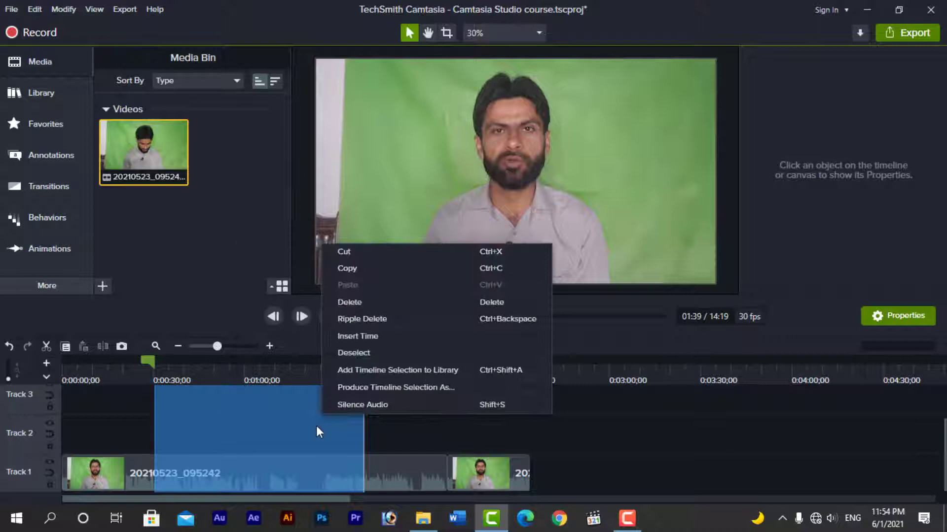
pyautogui.click(351, 353)
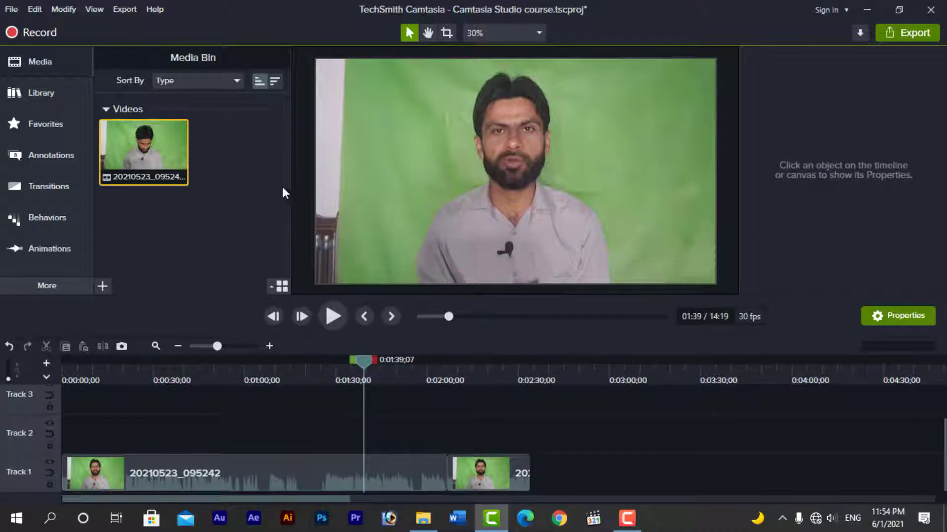
# Step: At about 0:00:31, shrink the first clip on the canvas and scale it back to 150% to fill the frame
pyautogui.moveTo(364, 360); pyautogui.dragTo(157, 390)
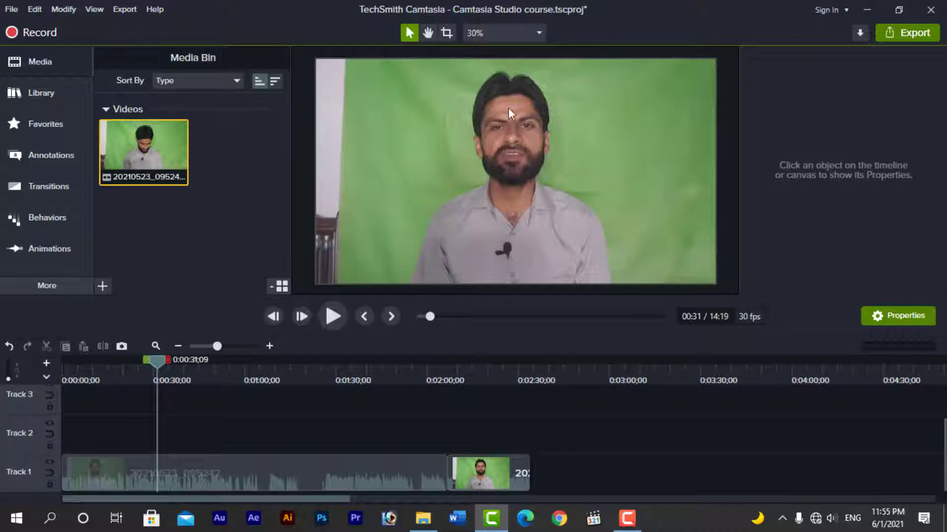
pyautogui.click(510, 144)
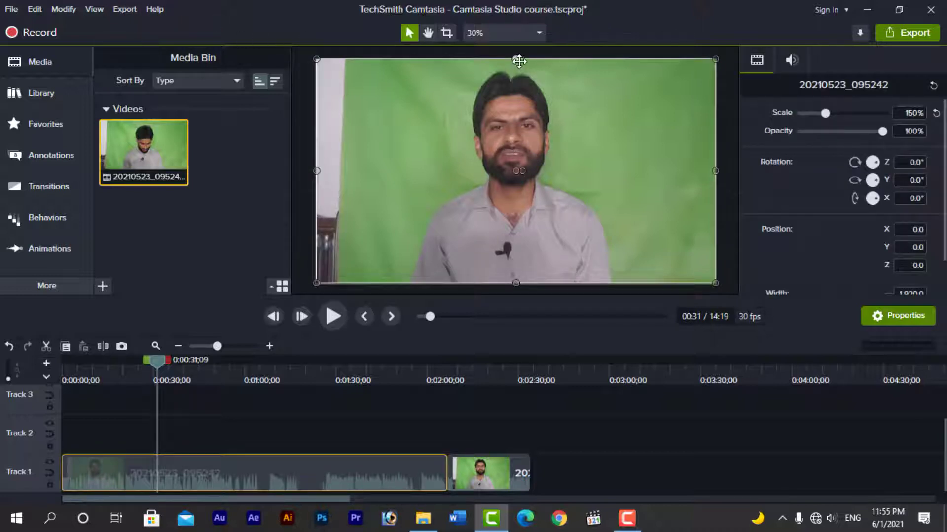
pyautogui.moveTo(516, 59); pyautogui.dragTo(516, 74)
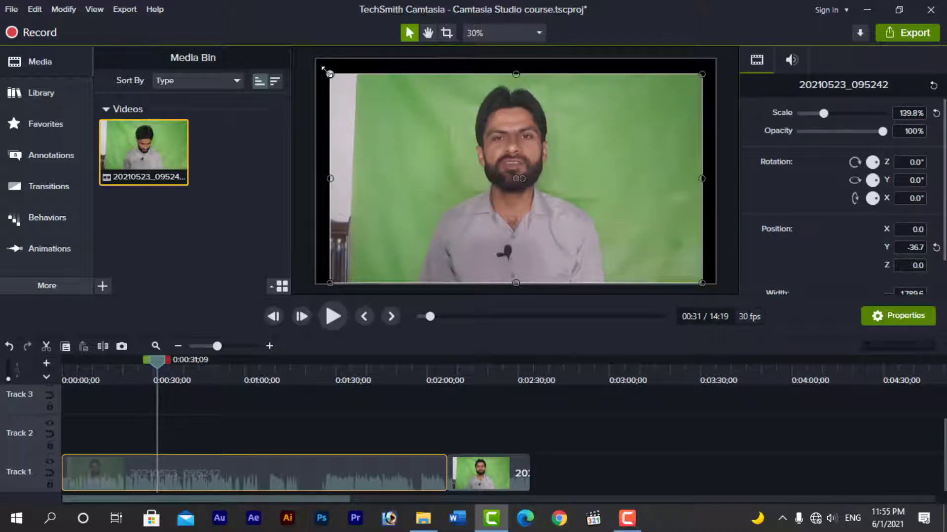
pyautogui.moveTo(328, 73); pyautogui.dragTo(316, 65)
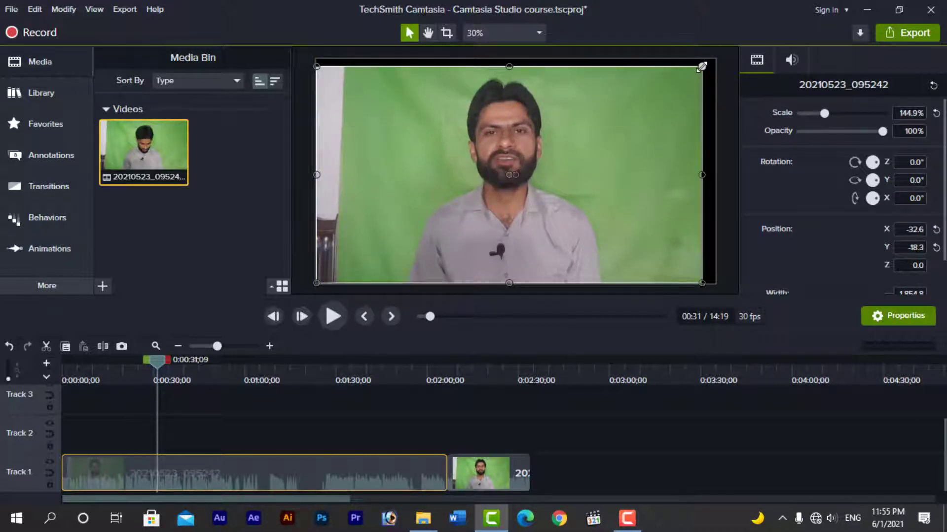
pyautogui.moveTo(702, 66); pyautogui.dragTo(709, 62)
pyautogui.moveTo(715, 170)
pyautogui.mouseDown()
pyautogui.moveTo(538, 173)
pyautogui.moveTo(712, 181)
pyautogui.mouseUp()
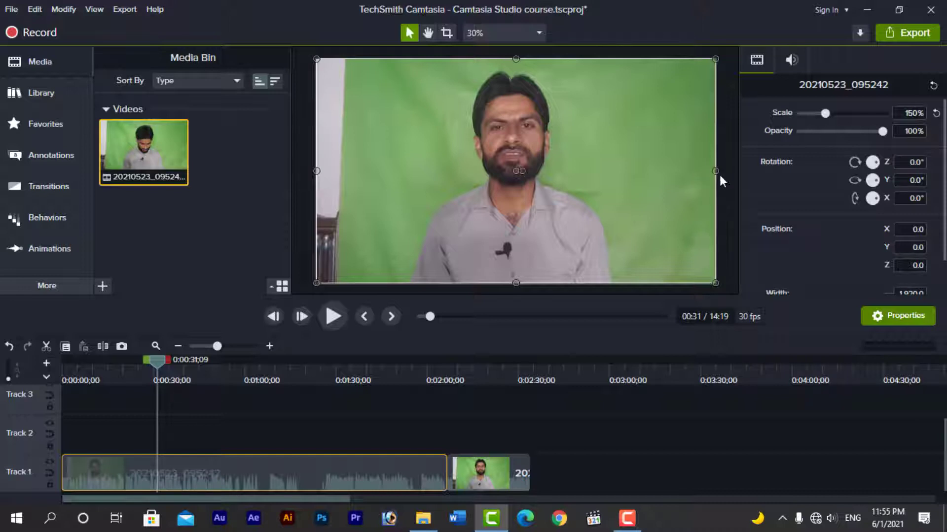
pyautogui.moveTo(715, 171)
pyautogui.mouseDown()
pyautogui.moveTo(650, 175)
pyautogui.moveTo(716, 189)
pyautogui.mouseUp()
# Step: Examine the export destinations and the custom production options available for the project
pyautogui.click(123, 10)
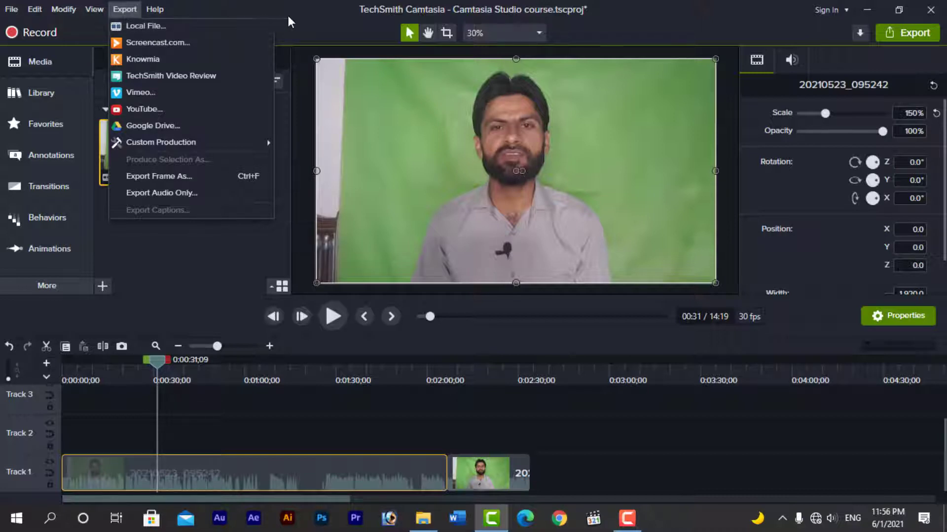
pyautogui.click(316, 20)
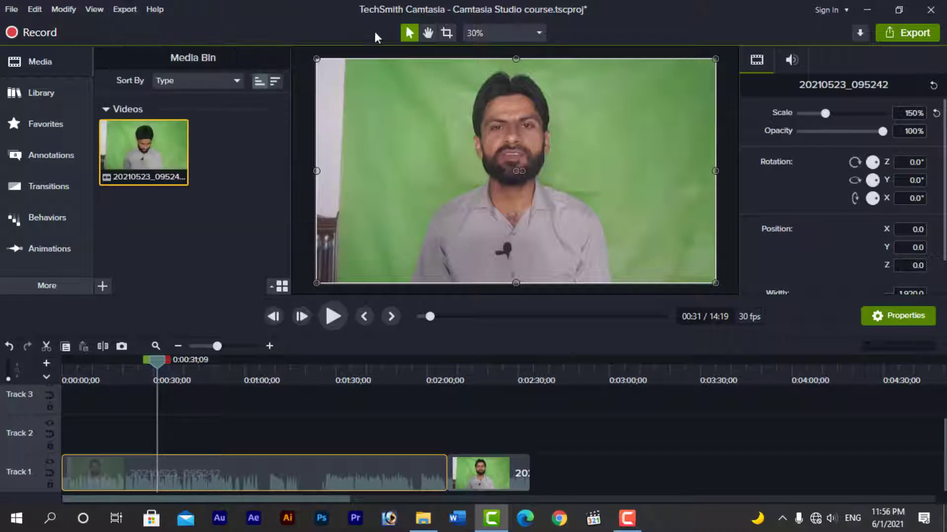
pyautogui.click(907, 34)
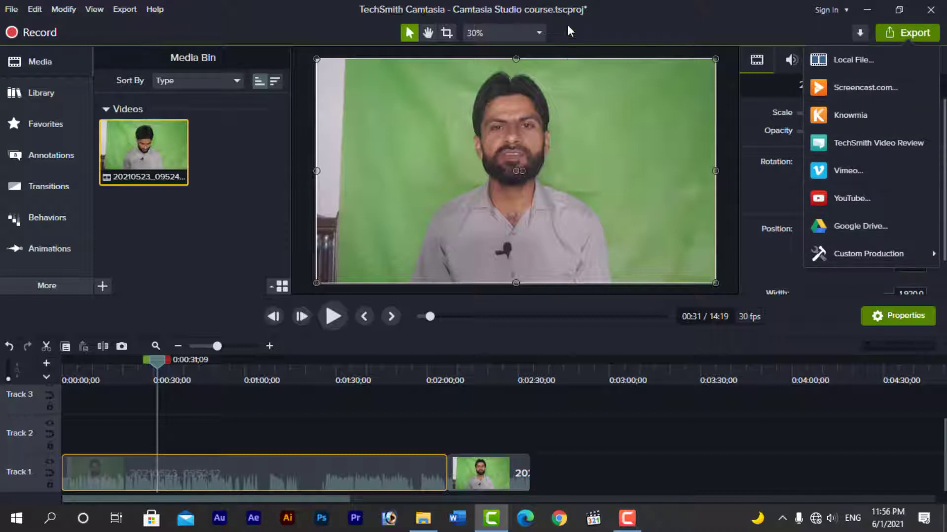
pyautogui.click(635, 13)
pyautogui.click(125, 9)
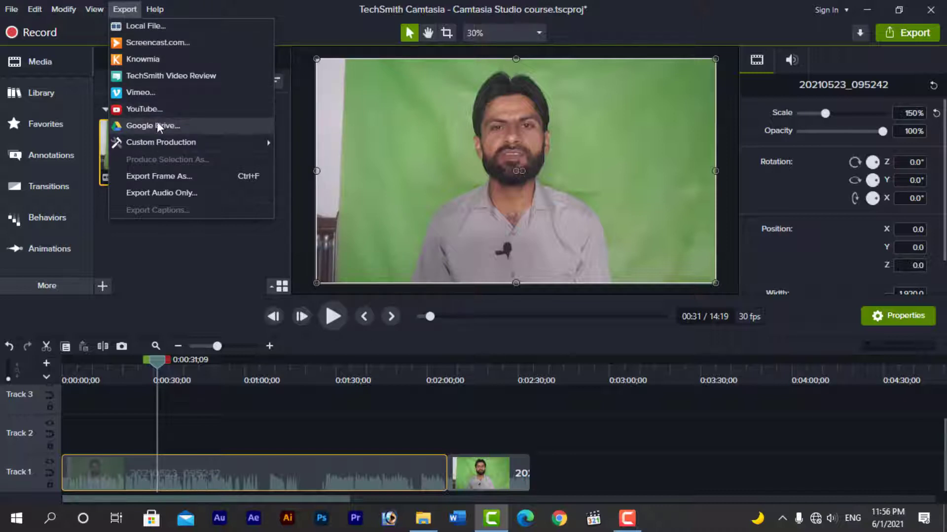
pyautogui.moveTo(136, 144)
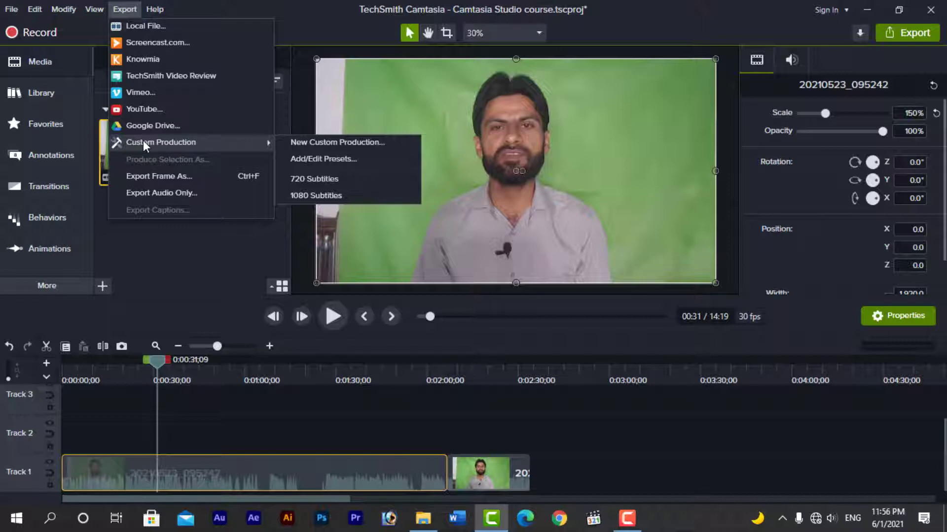
# Step: Start a local file export with the MP4 only (up to 1080p) preset and proceed to the production name and folder settings
pyautogui.click(154, 27)
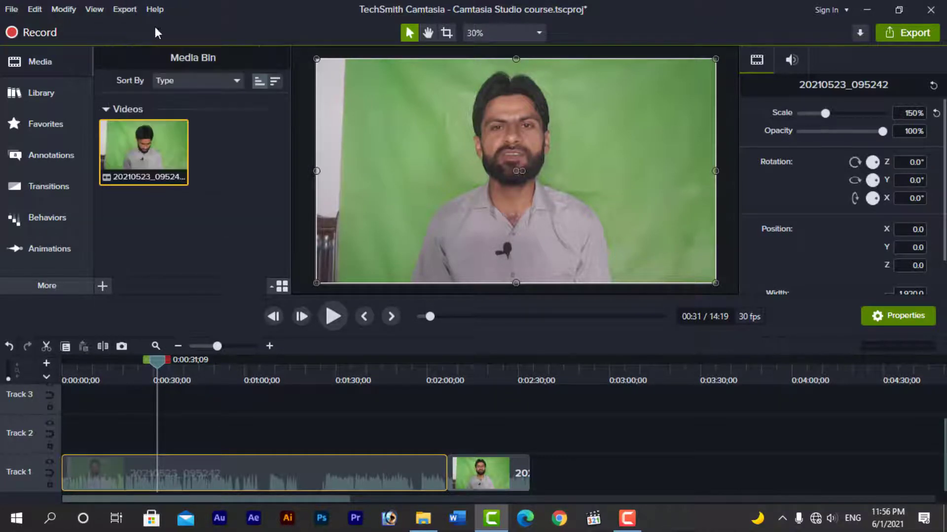
pyautogui.moveTo(511, 48); pyautogui.dragTo(346, 34)
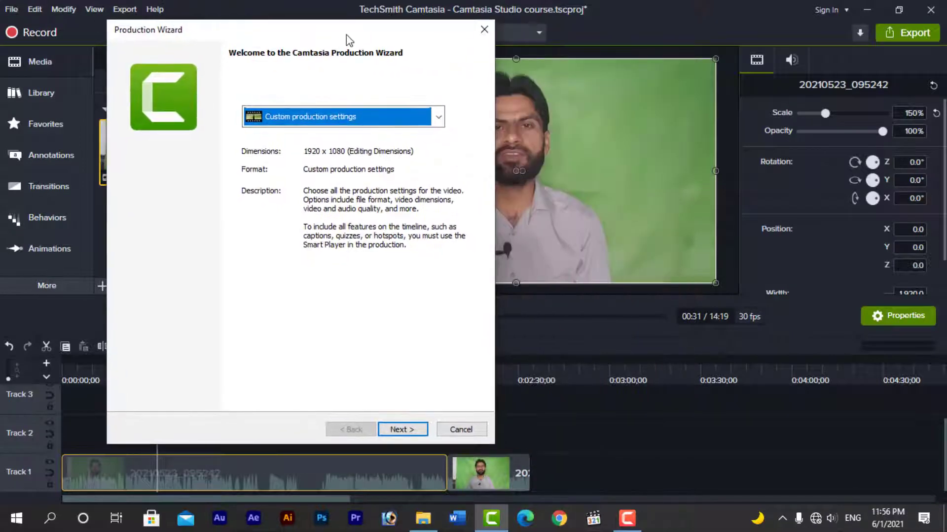
pyautogui.click(357, 120)
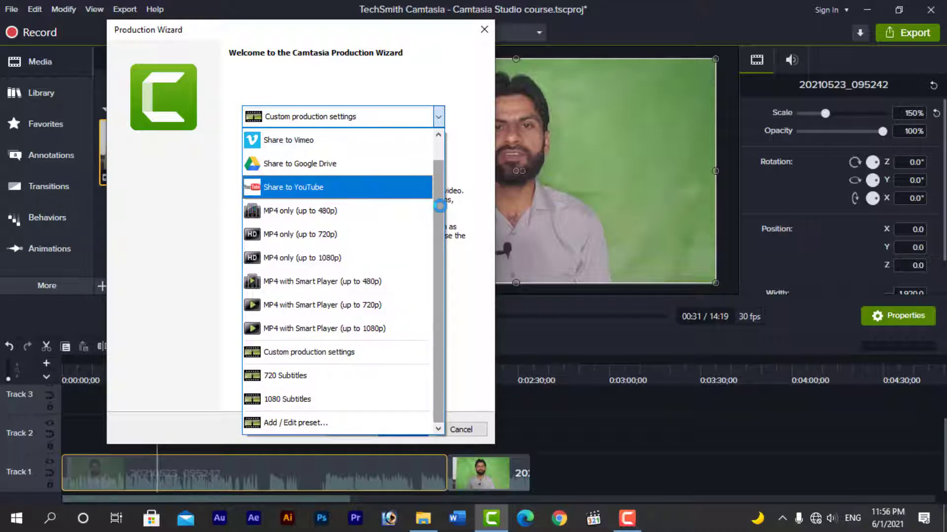
pyautogui.moveTo(438, 200); pyautogui.dragTo(440, 165)
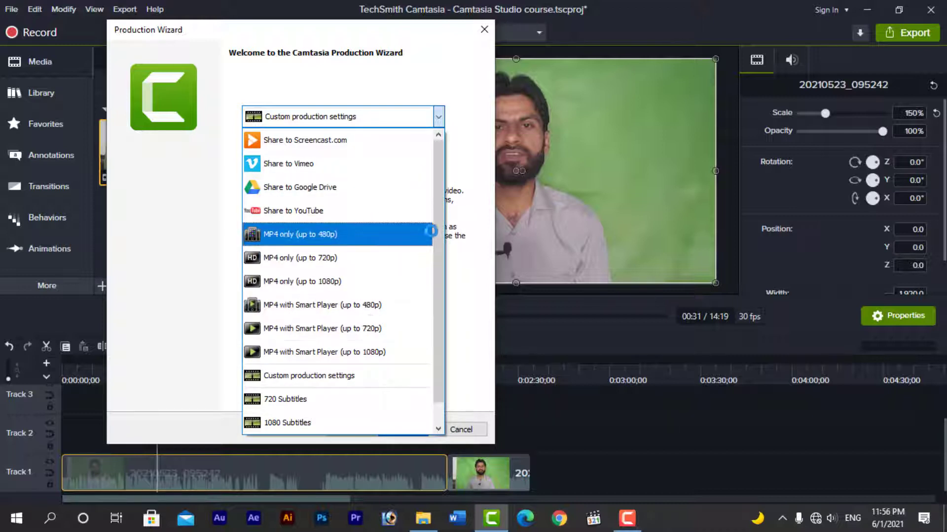
pyautogui.scroll(-1, 437, 228)
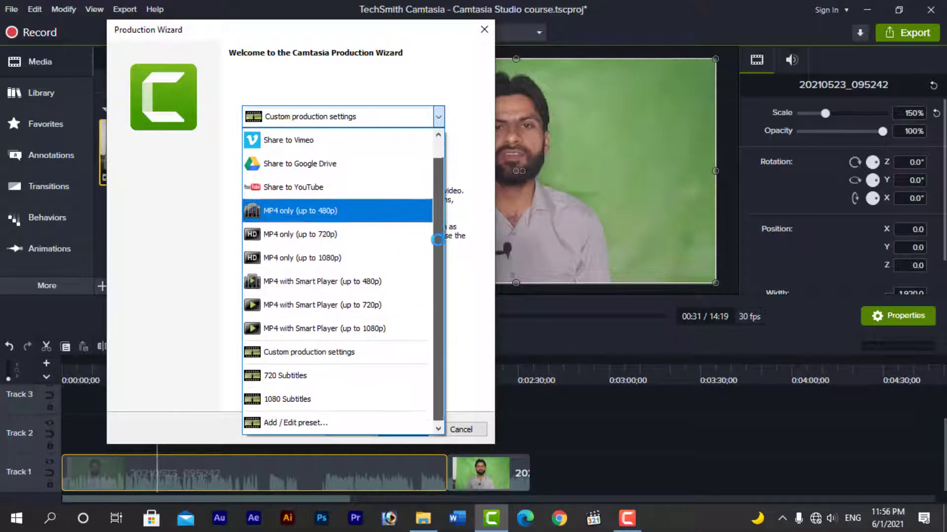
pyautogui.click(326, 258)
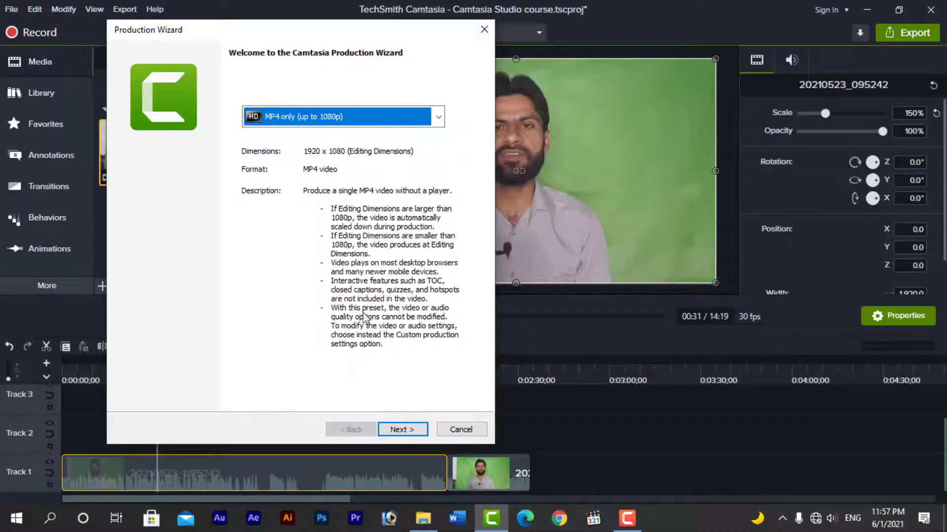
pyautogui.click(402, 429)
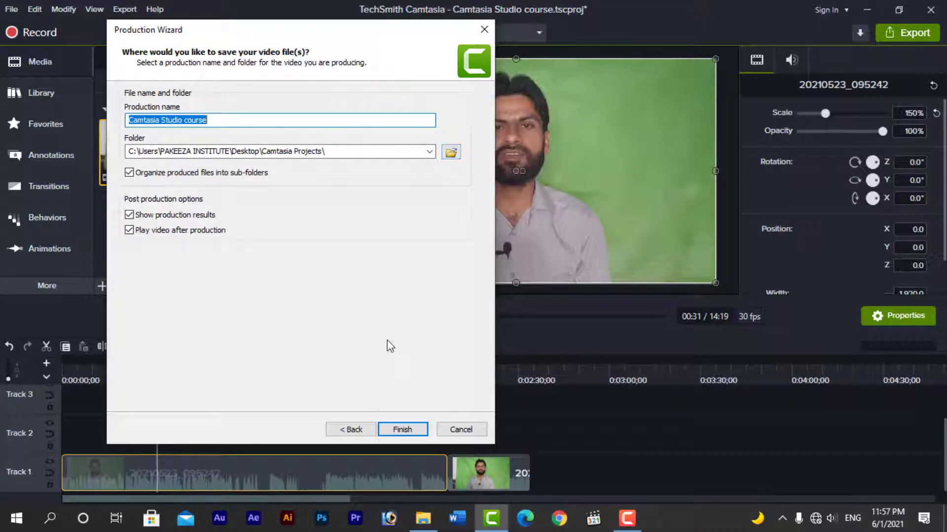
# Step: Return to the preset choice, review the available production presets, and cancel the Production Wizard
pyautogui.click(351, 429)
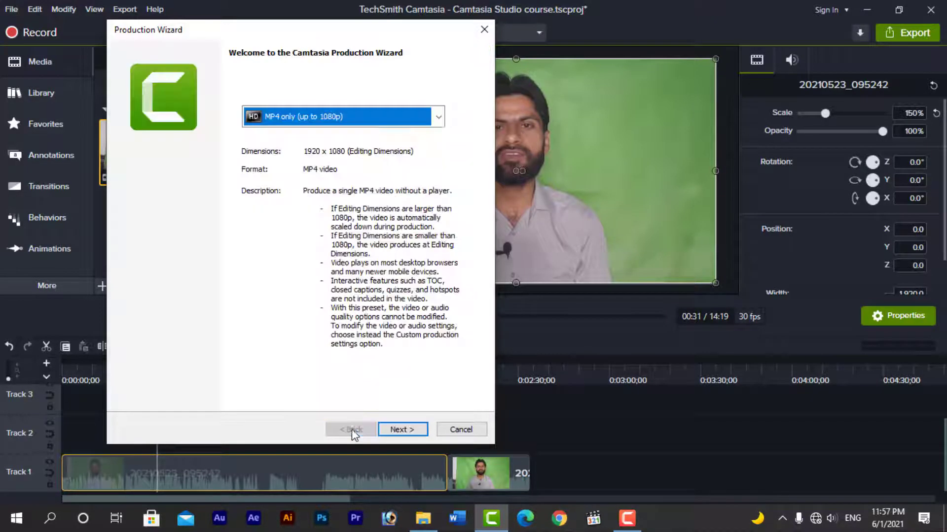
pyautogui.click(351, 130)
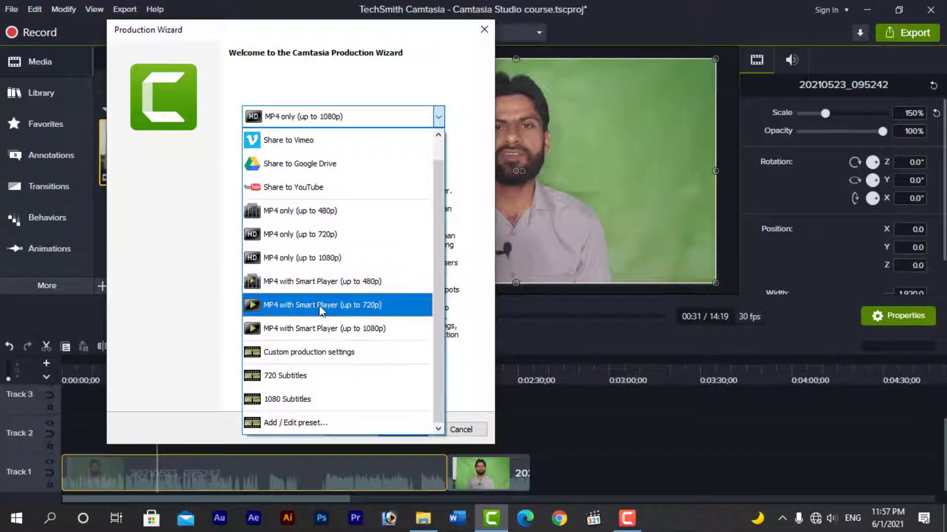
pyautogui.click(443, 85)
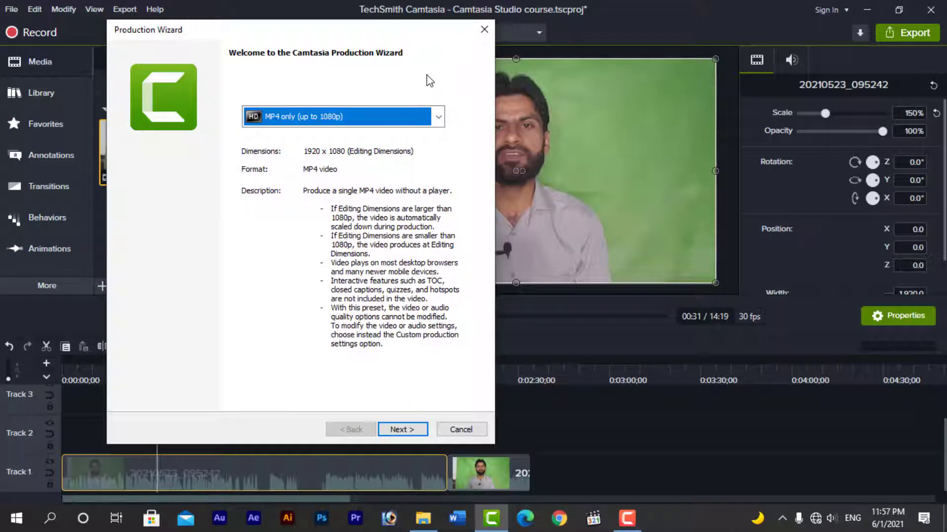
pyautogui.click(438, 118)
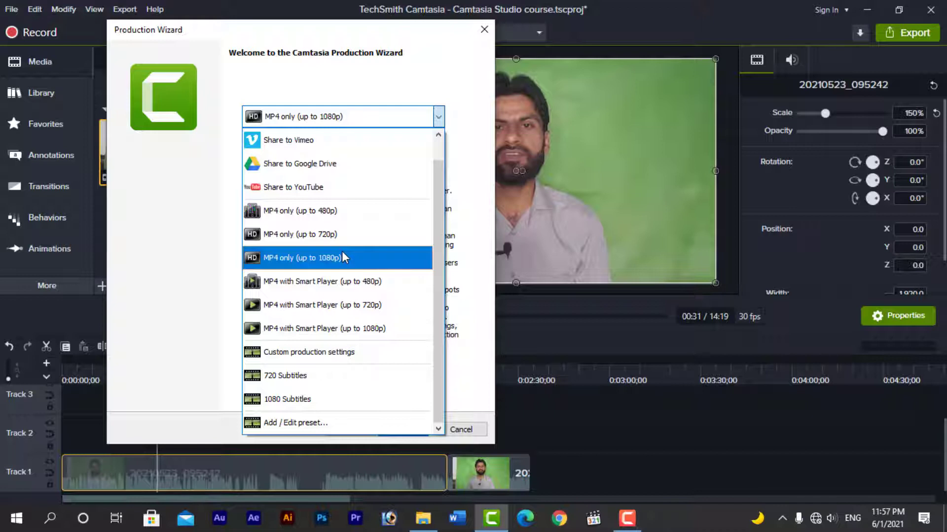
pyautogui.click(276, 381)
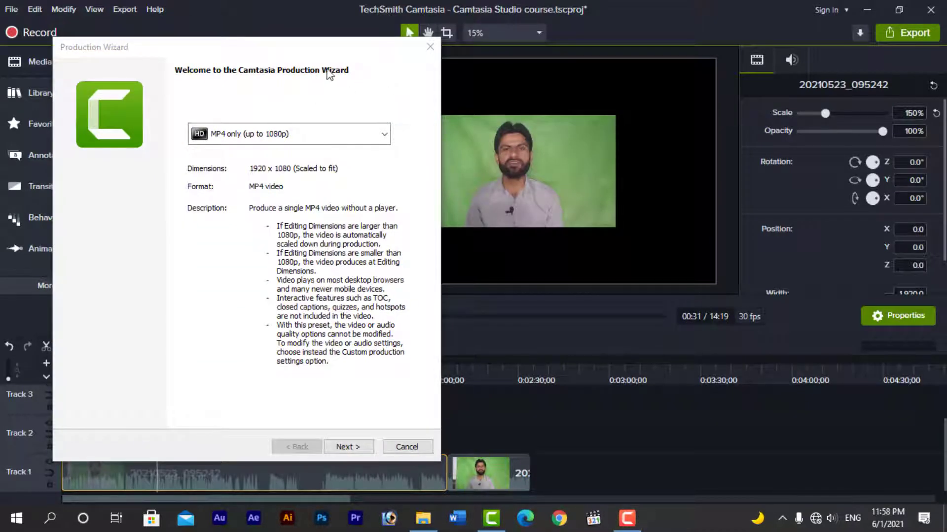
pyautogui.click(330, 141)
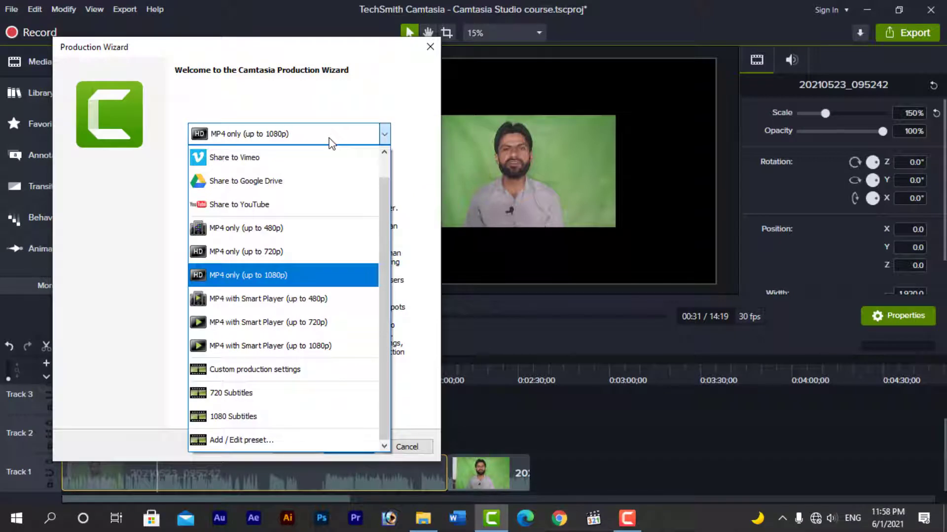
pyautogui.click(430, 48)
pyautogui.click(411, 449)
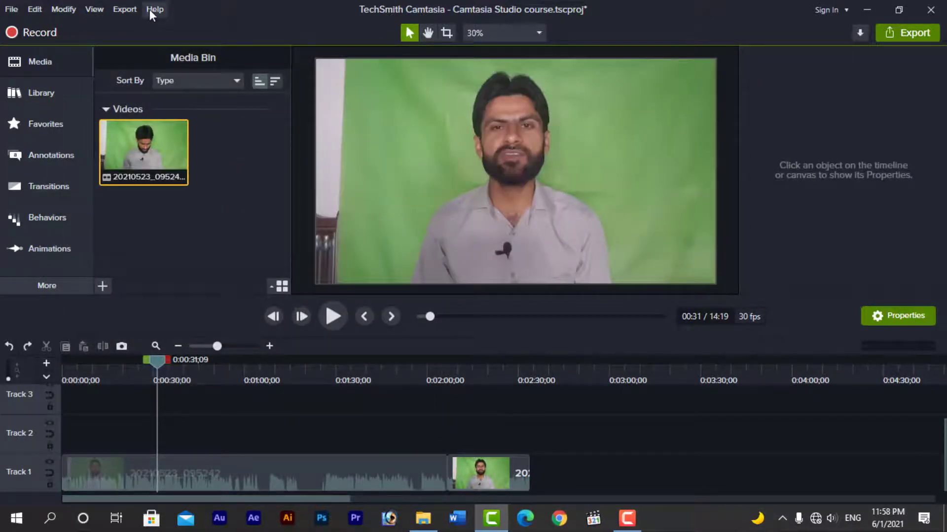
# Step: Start the local file export again and open the list of production presets
pyautogui.click(125, 10)
pyautogui.click(161, 28)
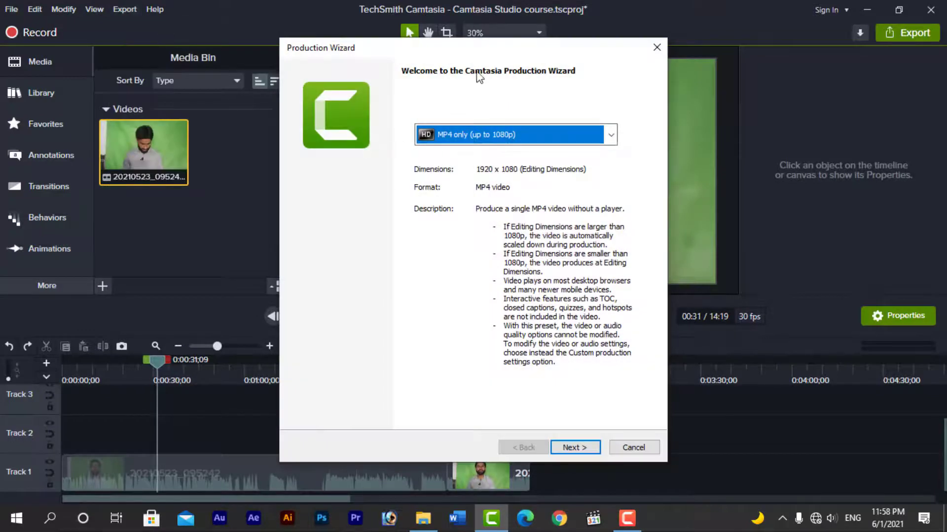
pyautogui.moveTo(481, 49); pyautogui.dragTo(330, 50)
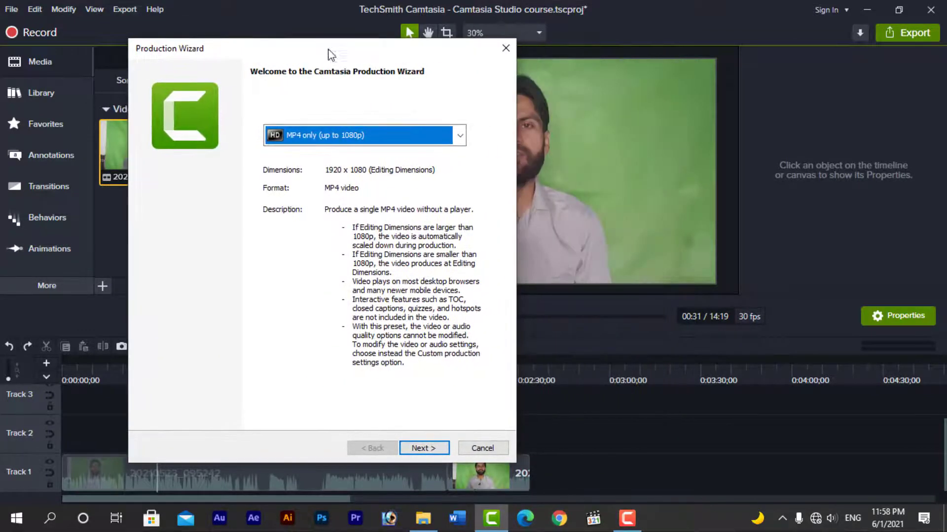
pyautogui.click(411, 136)
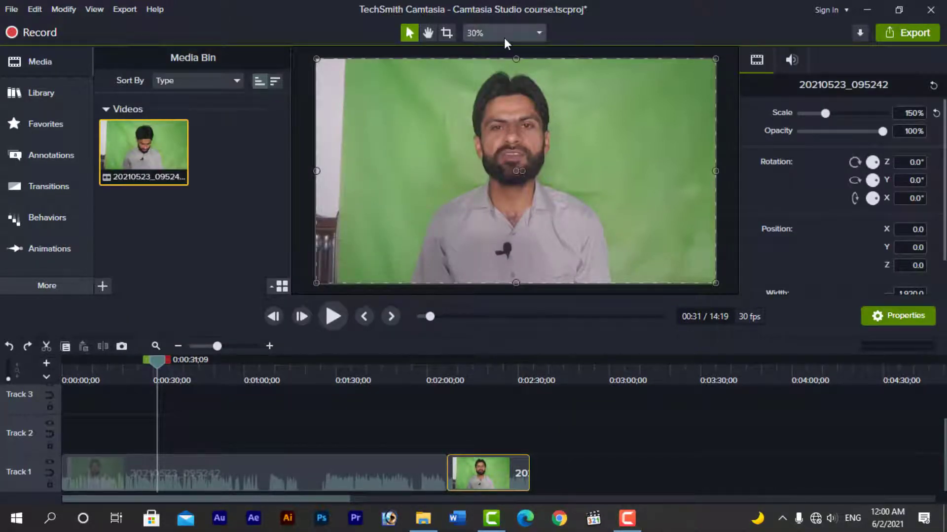
# Step: Open the project settings and set the canvas dimensions to 4K UHD (3840x2160)
pyautogui.click(526, 34)
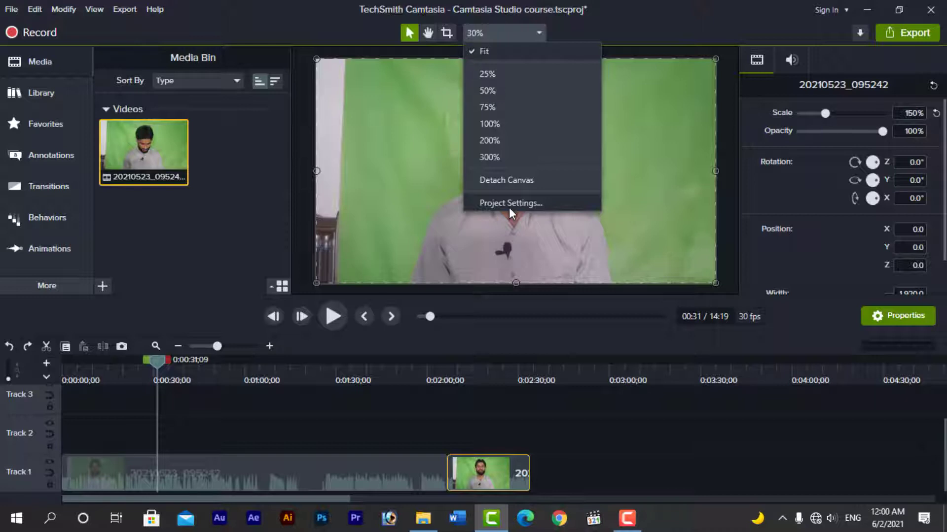
pyautogui.click(526, 328)
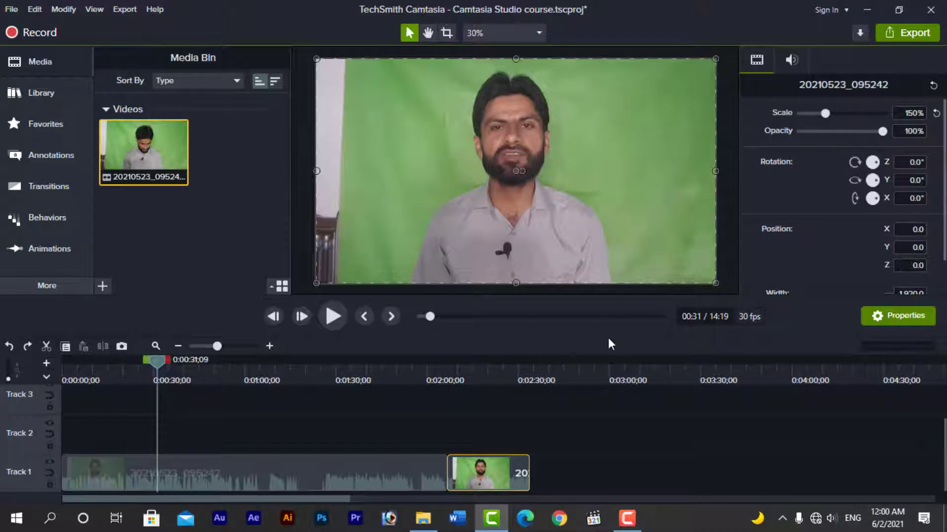
pyautogui.click(516, 34)
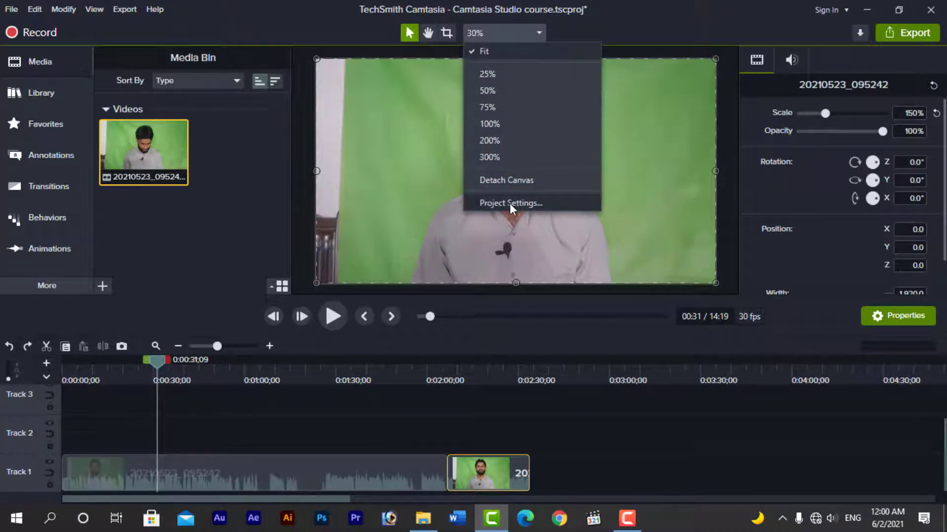
pyautogui.click(510, 203)
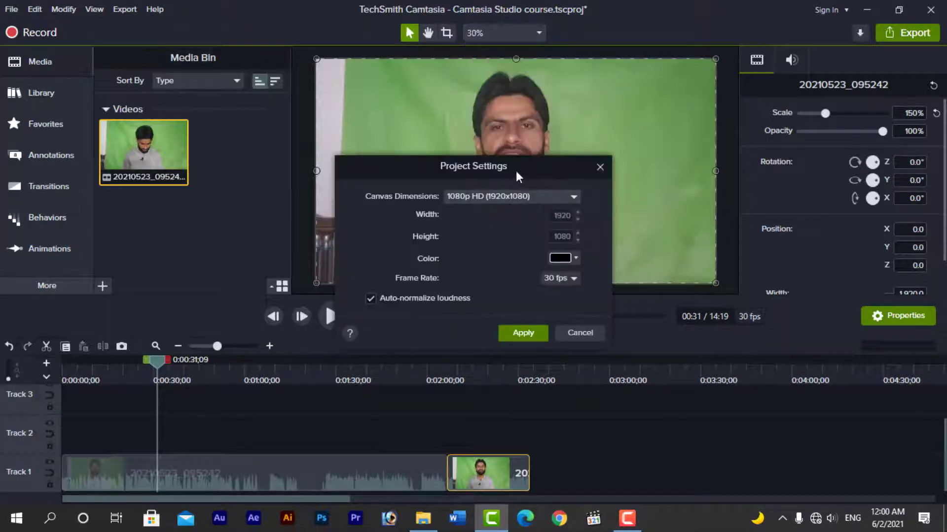
pyautogui.moveTo(504, 169); pyautogui.dragTo(311, 154)
pyautogui.click(333, 180)
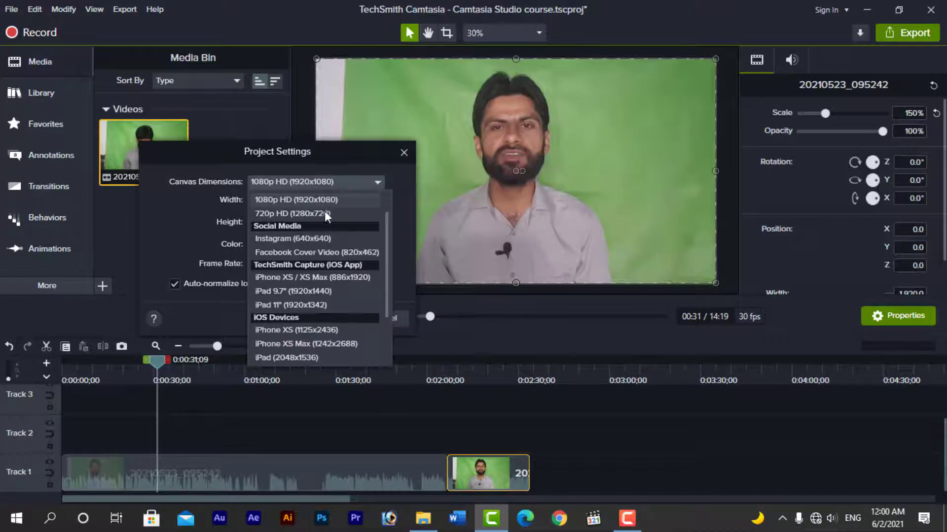
pyautogui.moveTo(383, 236); pyautogui.dragTo(385, 213)
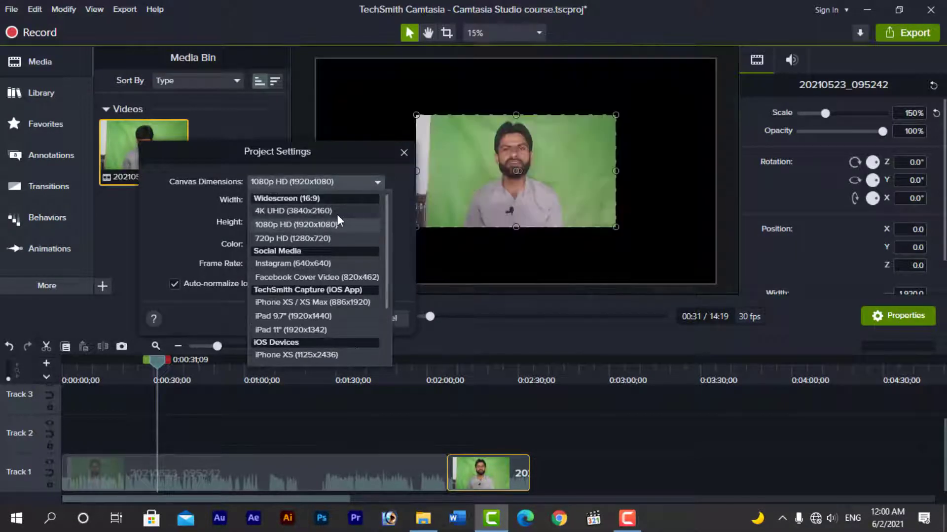
pyautogui.click(275, 211)
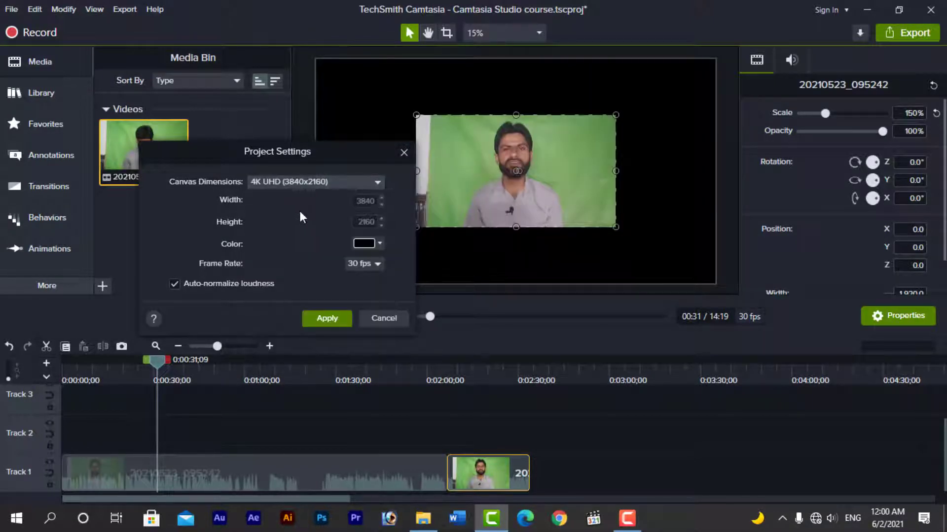
# Step: Keep the frame rate at 30 fps, apply the project settings, and scale the first clip to fit the canvas
pyautogui.click(378, 266)
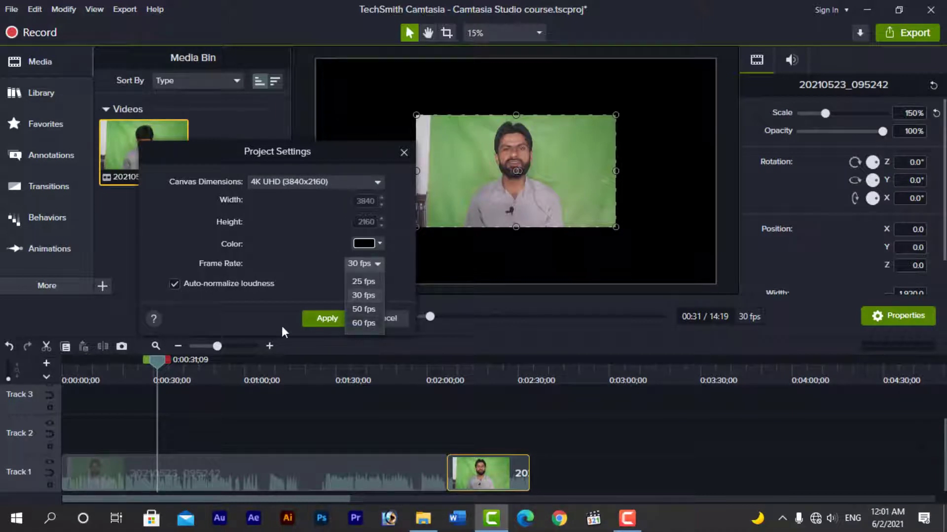
pyautogui.click(247, 318)
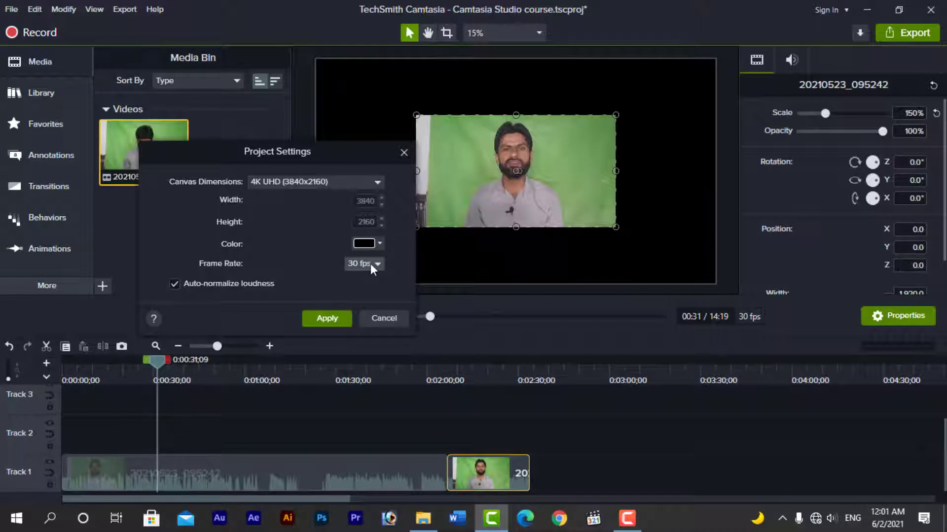
pyautogui.click(331, 320)
pyautogui.rightClick(481, 181)
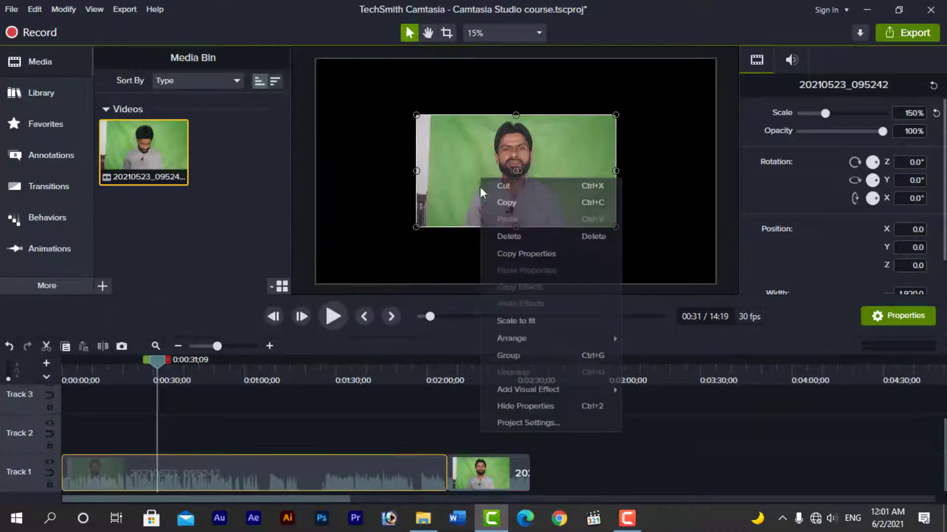
pyautogui.click(495, 321)
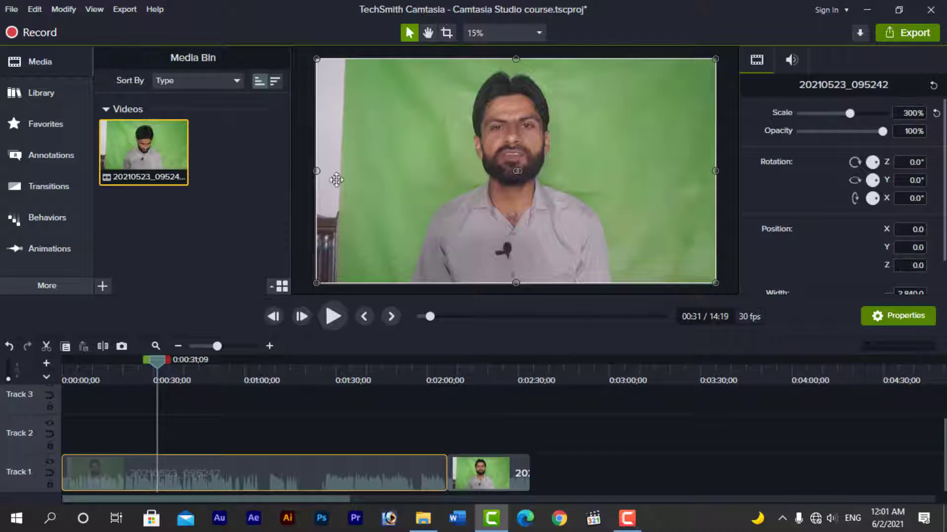
# Step: Start a local file export and open the management of production presets
pyautogui.click(121, 9)
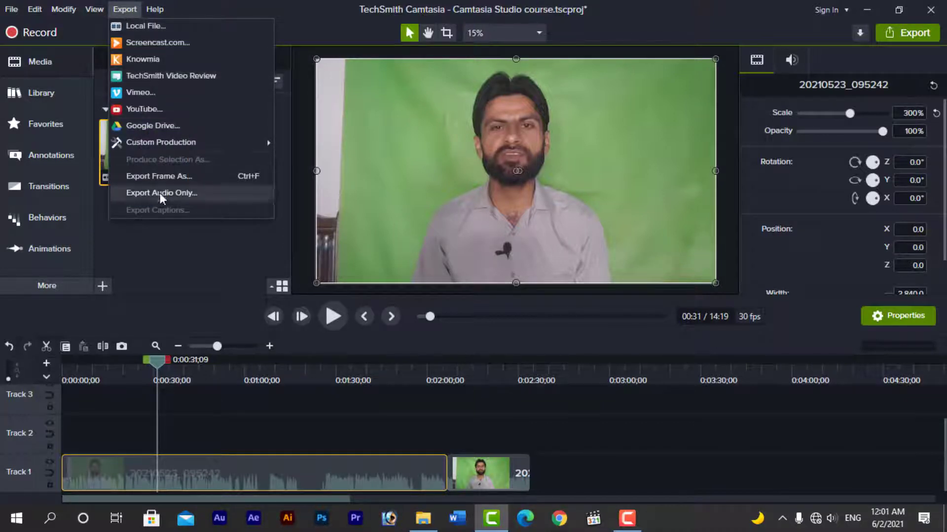
pyautogui.click(141, 27)
pyautogui.click(486, 138)
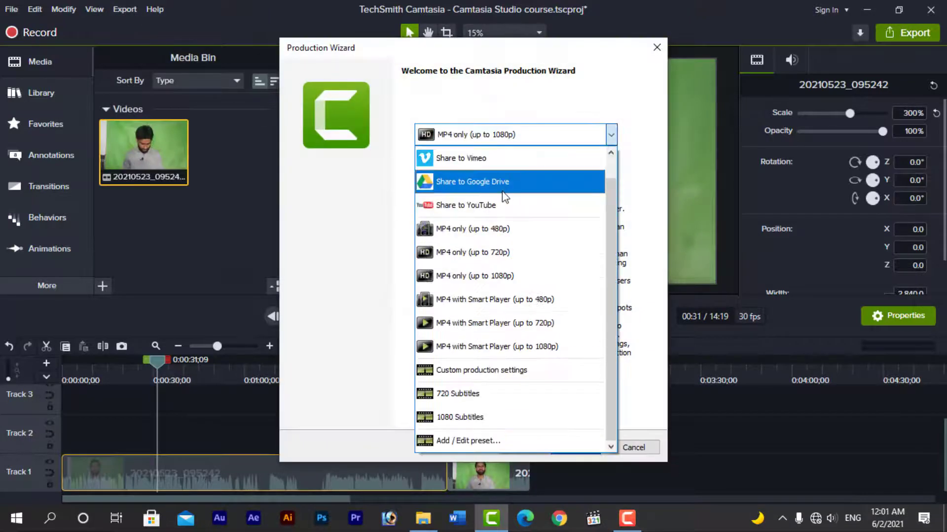
pyautogui.click(474, 440)
pyautogui.moveTo(468, 115); pyautogui.dragTo(329, 112)
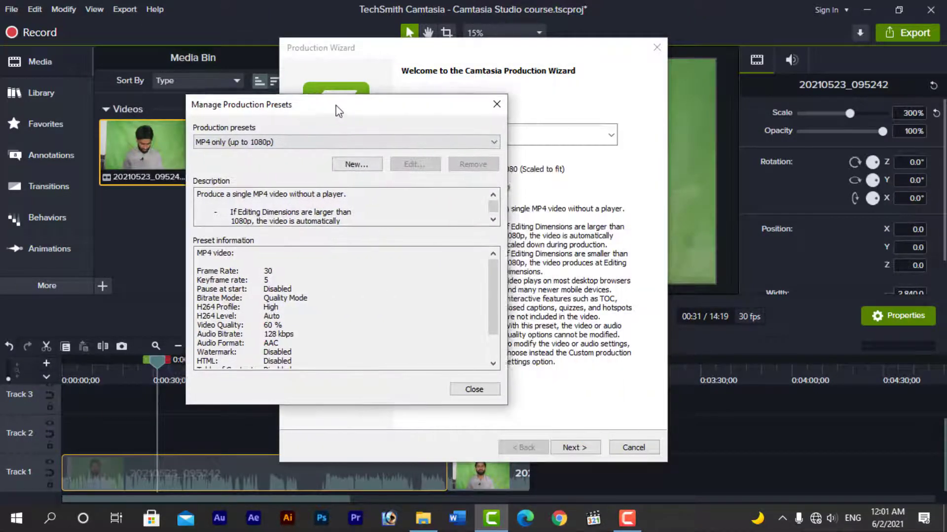
# Step: Create a new production preset named 4k in MP4 - Smart Player (HTML5) format and proceed to its player options
pyautogui.click(339, 162)
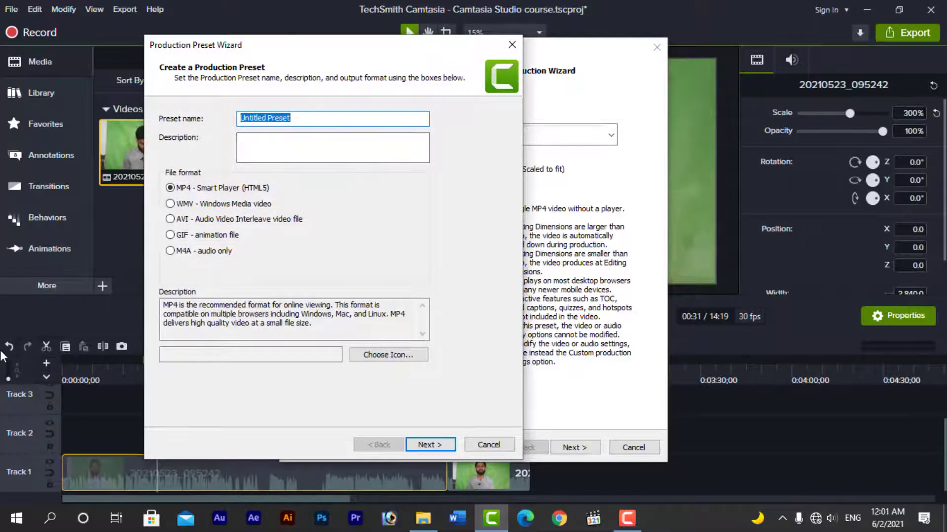
pyautogui.write('S')
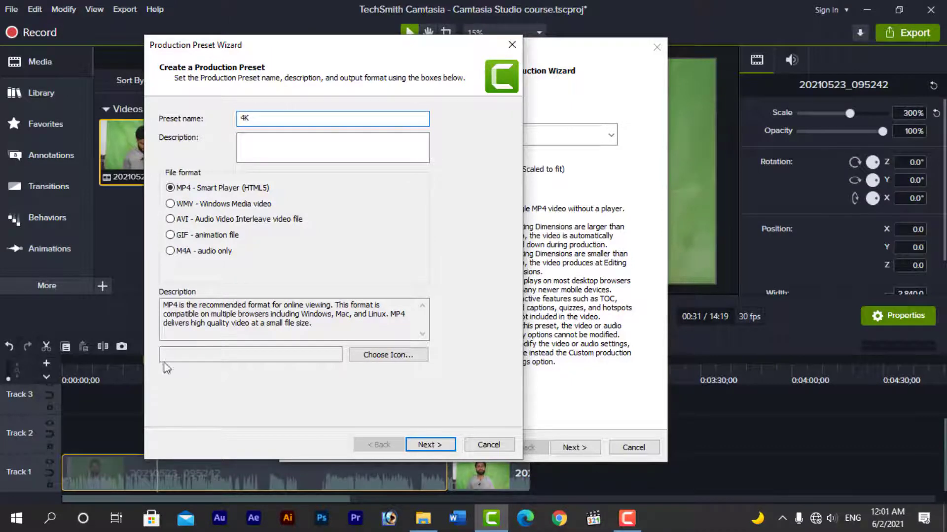
pyautogui.click(423, 445)
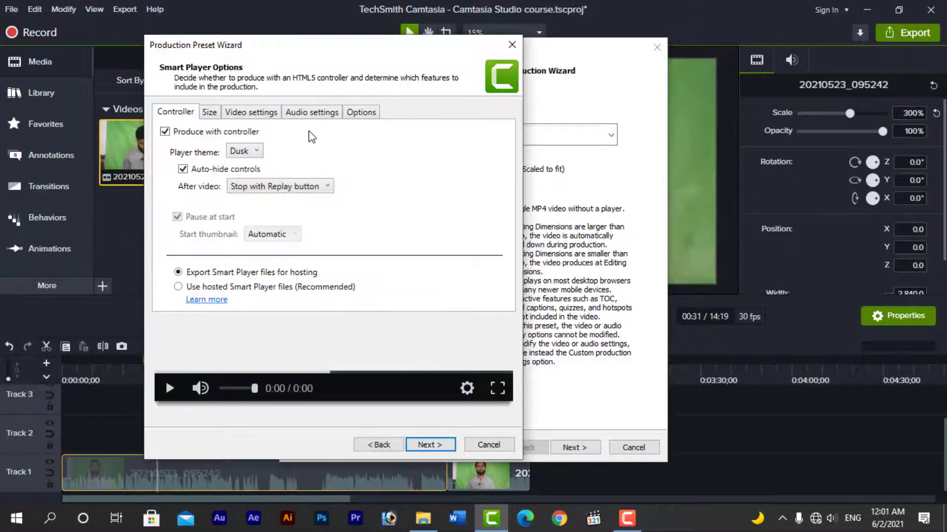
# Step: Turn off automatic embed dimensions and editing dimensions for the preset, and set its video width to 3840
pyautogui.click(264, 115)
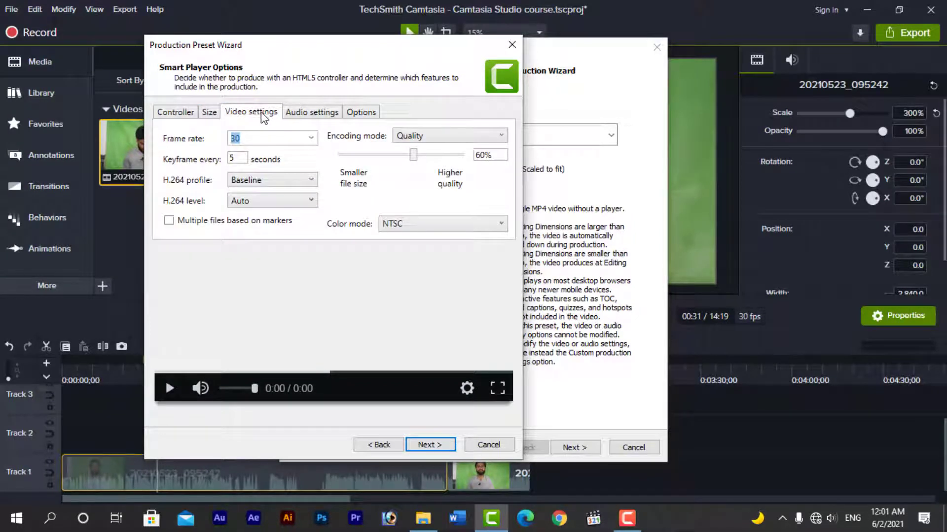
pyautogui.click(213, 112)
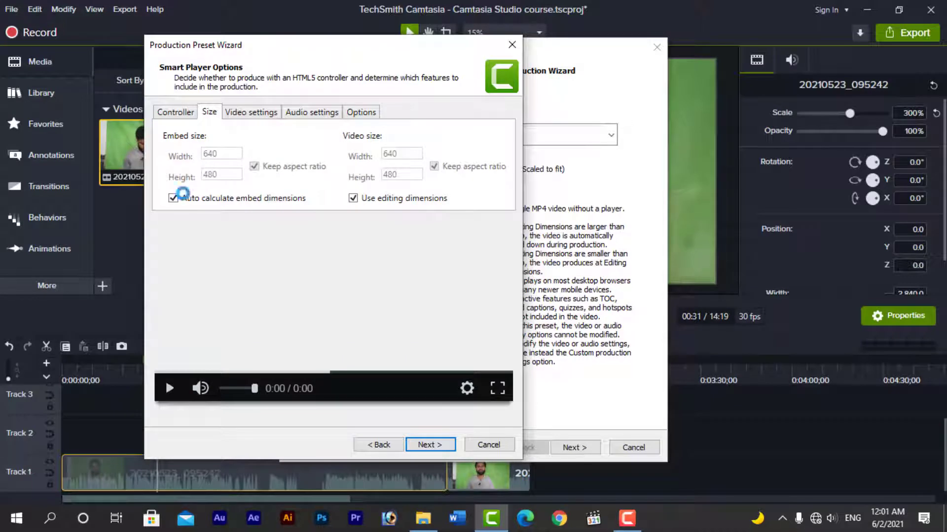
pyautogui.click(173, 199)
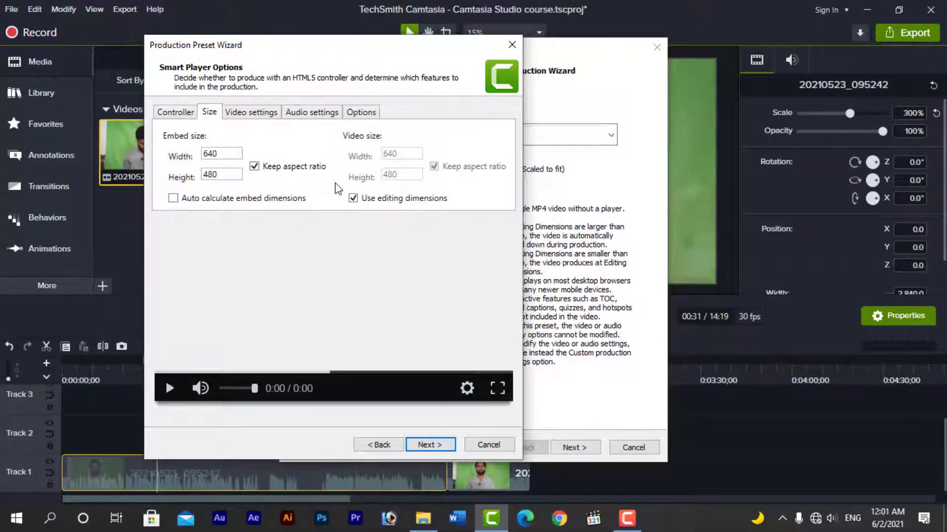
pyautogui.click(353, 198)
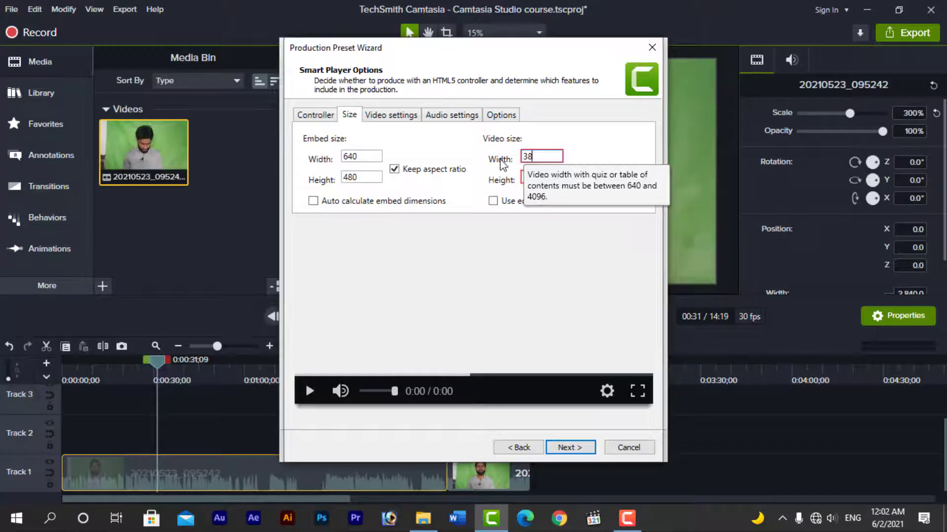
pyautogui.write('3841')
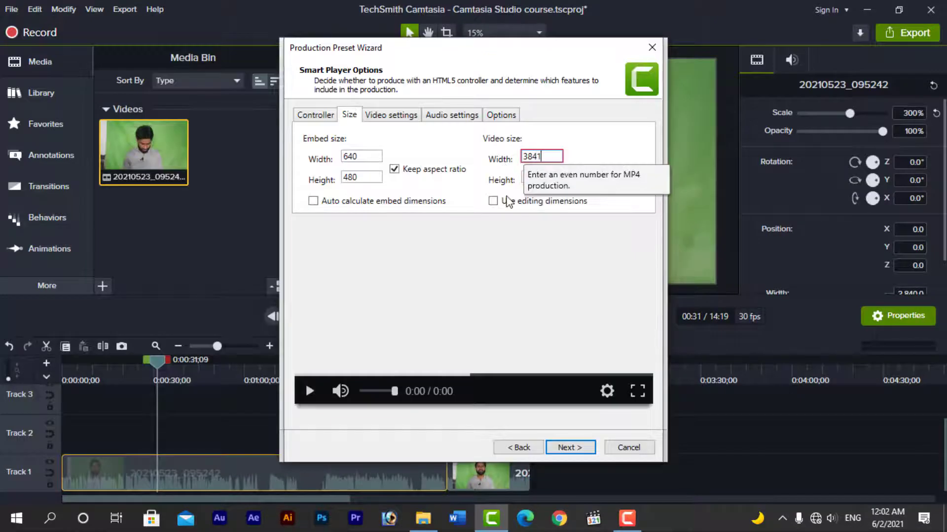
pyautogui.press('BackSpace')
pyautogui.write('0')
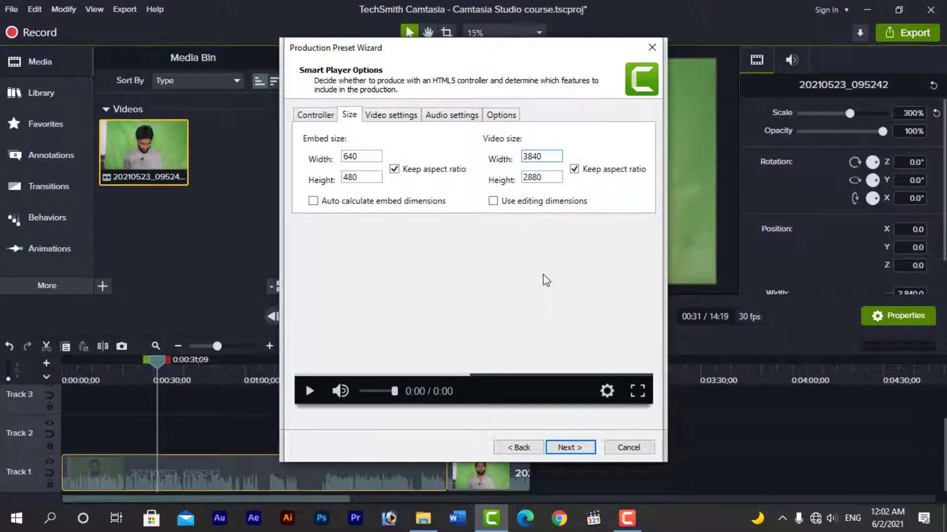
# Step: Finish the preset with the default video options and close the preset management
pyautogui.click(567, 448)
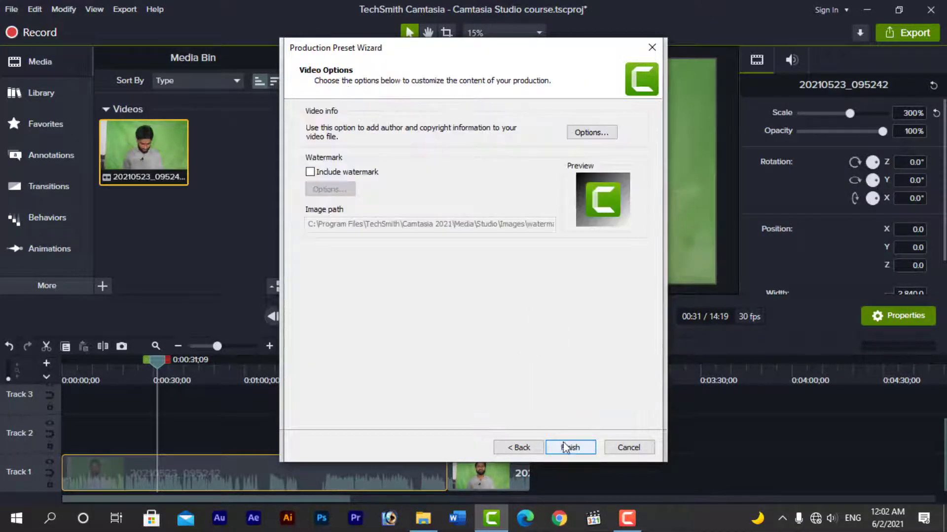
pyautogui.click(567, 448)
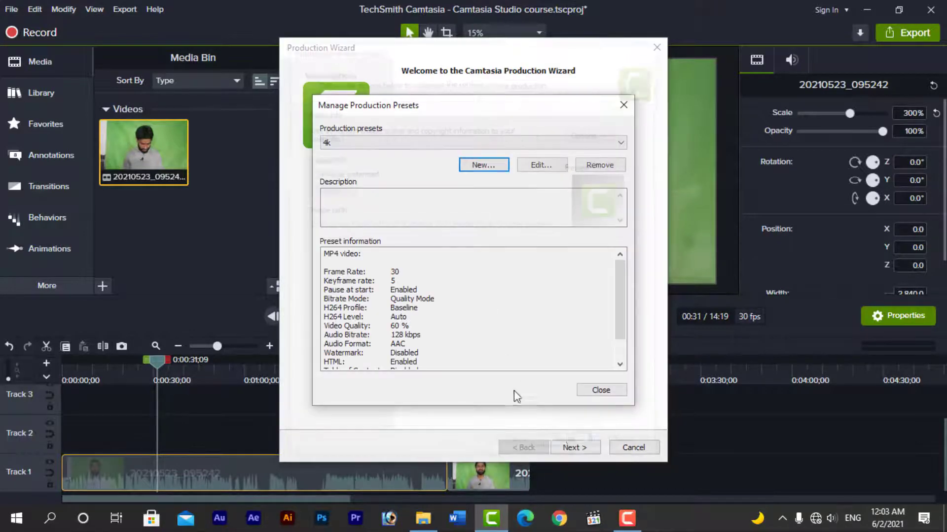
pyautogui.click(600, 390)
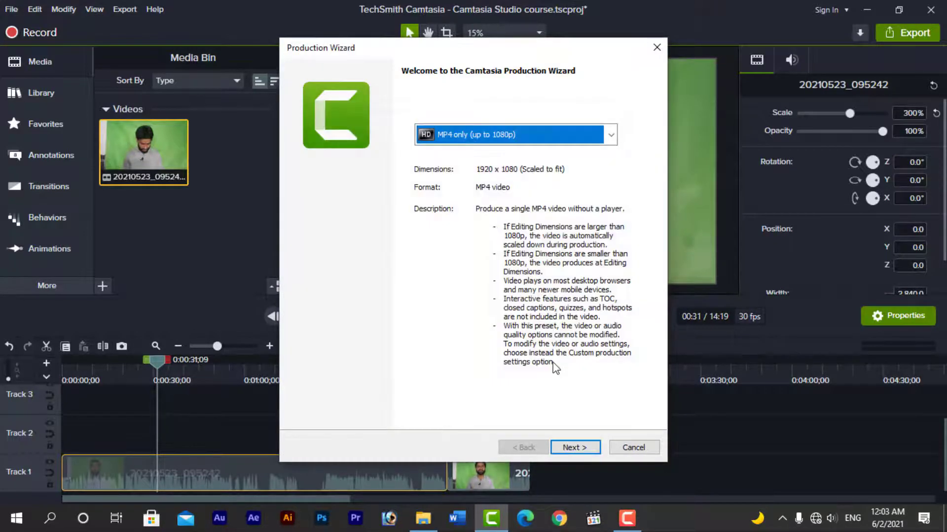
# Step: Select the 4k preset for the export, check its dimensions and format, and cancel the Production Wizard
pyautogui.moveTo(524, 53); pyautogui.dragTo(361, 51)
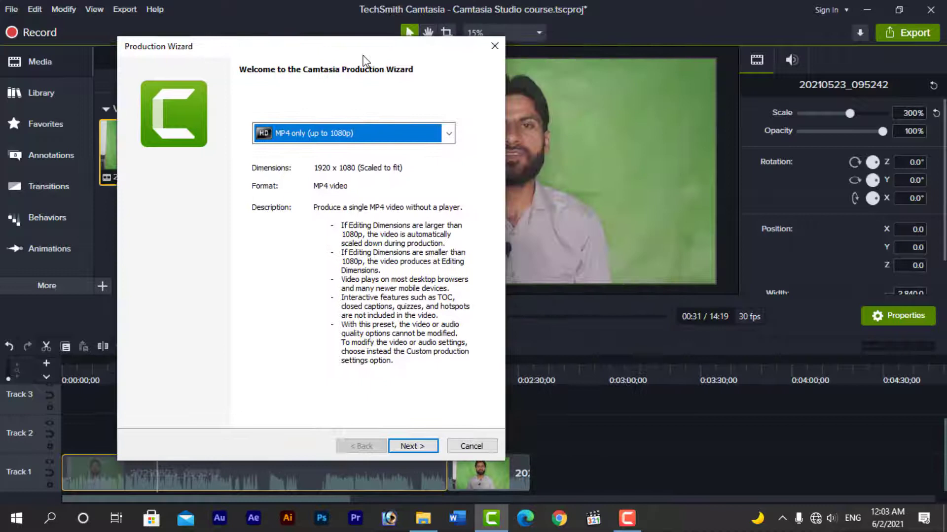
pyautogui.click(358, 134)
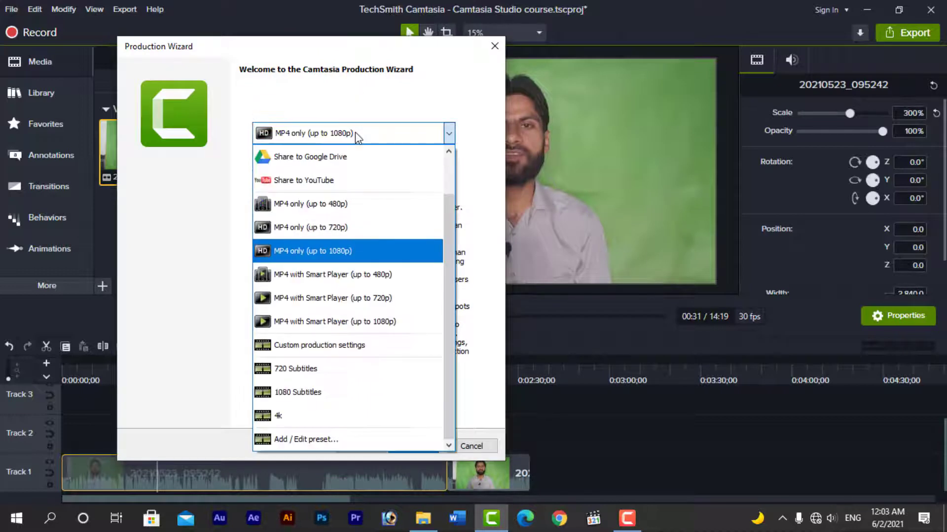
pyautogui.click(280, 415)
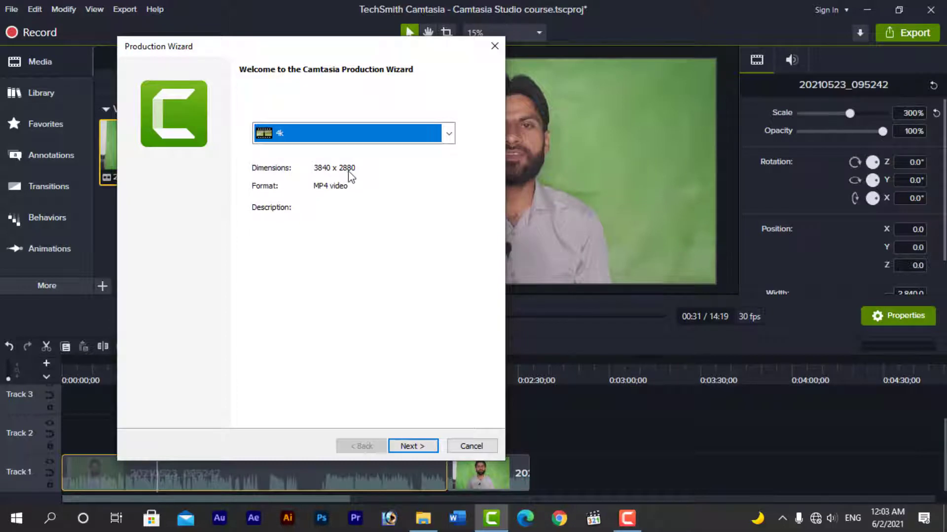
pyautogui.click(453, 447)
pyautogui.click(493, 35)
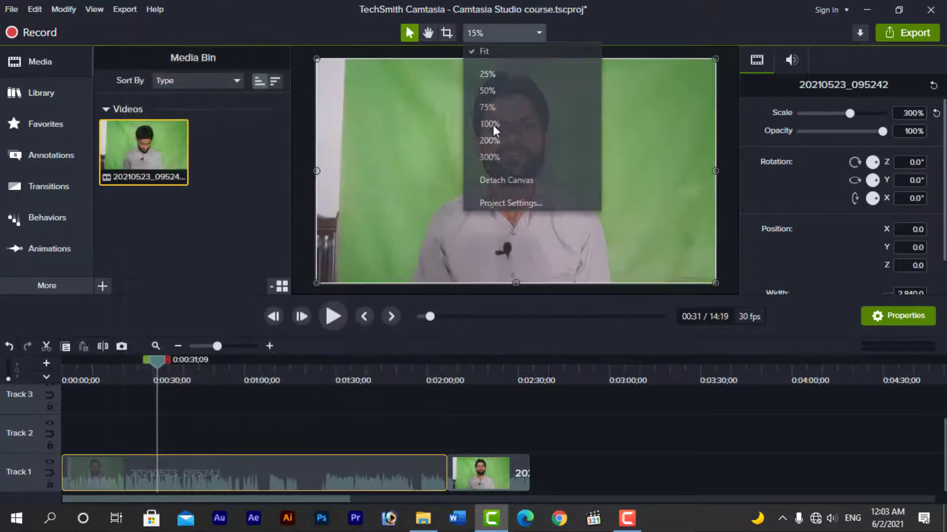
# Step: Start the local file export again and select the 4k preset in the production preset management
pyautogui.click(125, 10)
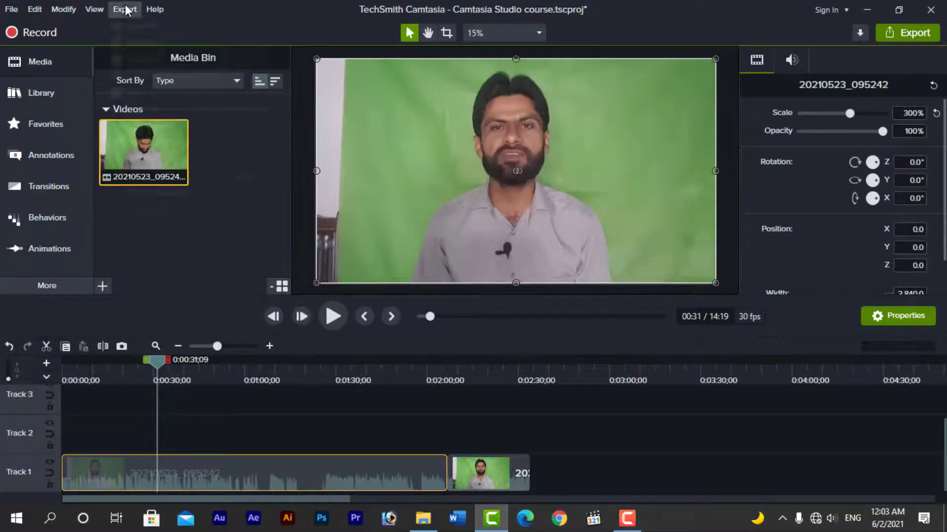
pyautogui.click(132, 25)
pyautogui.click(459, 133)
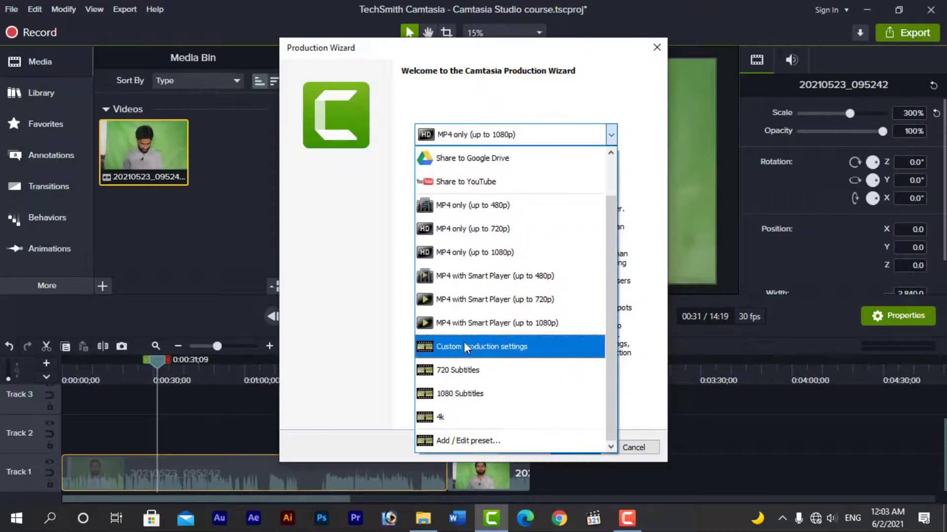
pyautogui.click(451, 438)
pyautogui.click(444, 143)
pyautogui.click(386, 193)
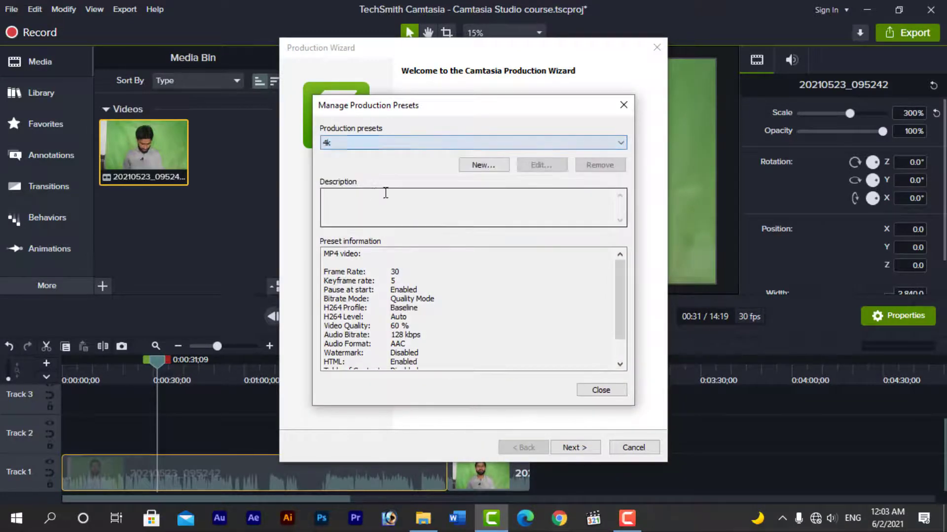
# Step: Edit the 4k preset, turning off the aspect ratio lock for its video size and setting the video height to 2160
pyautogui.click(538, 167)
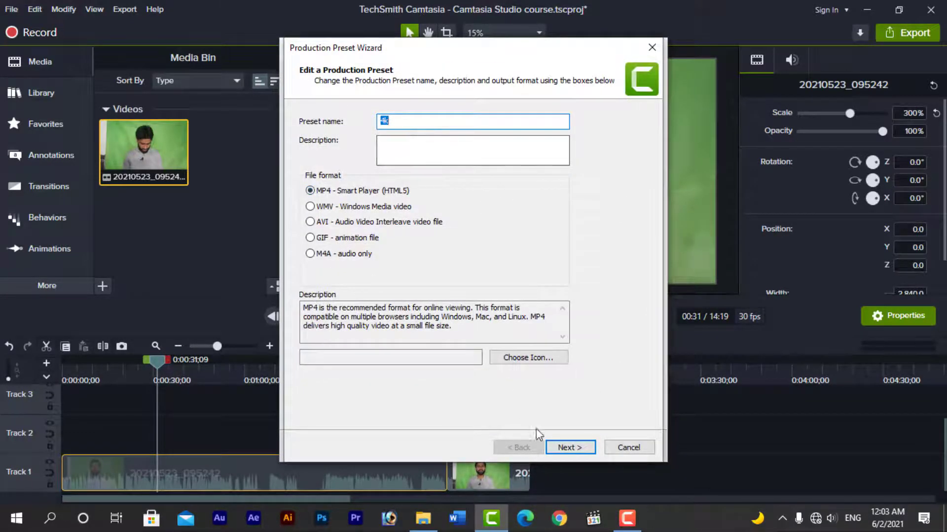
pyautogui.click(567, 447)
pyautogui.click(391, 115)
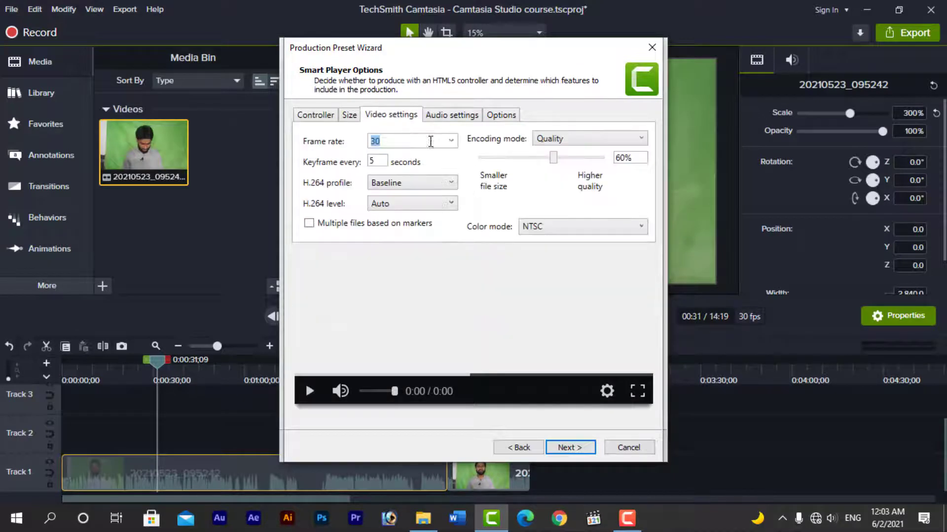
pyautogui.click(350, 115)
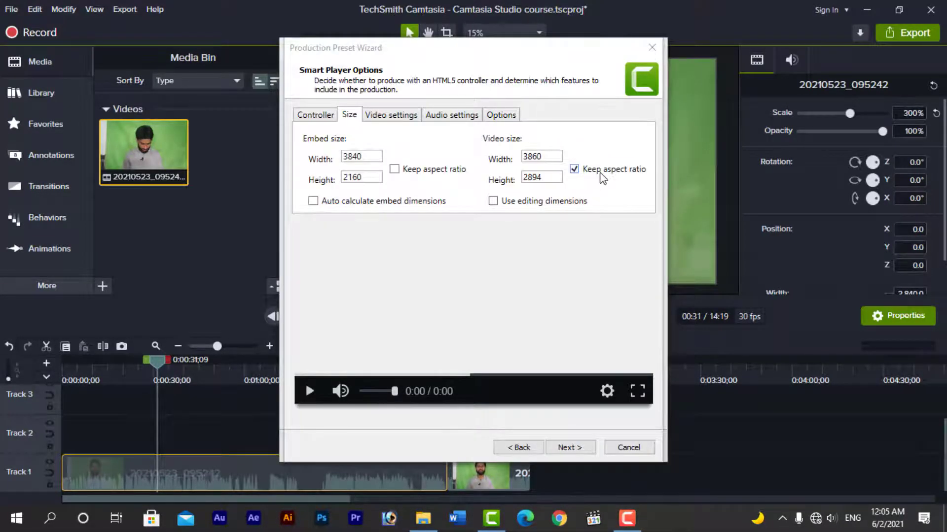
pyautogui.click(574, 170)
pyautogui.moveTo(560, 179); pyautogui.dragTo(495, 187)
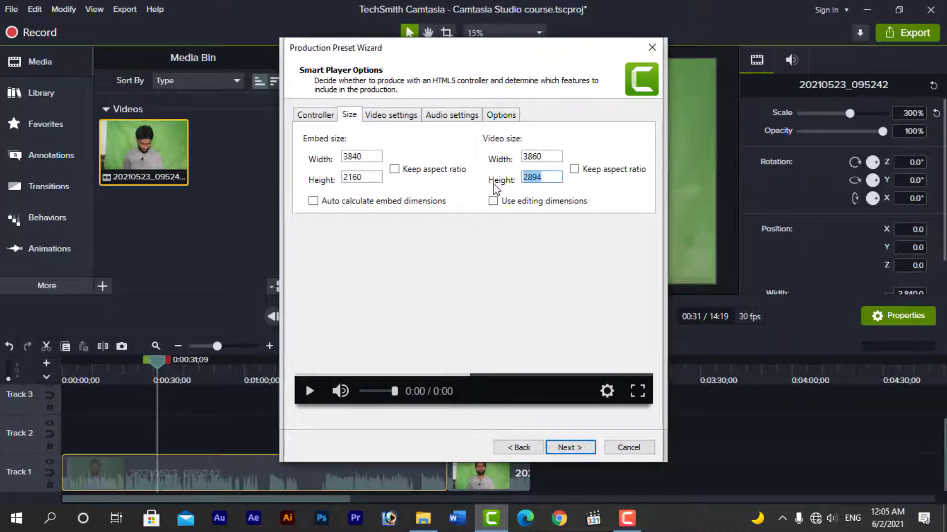
pyautogui.write('21')
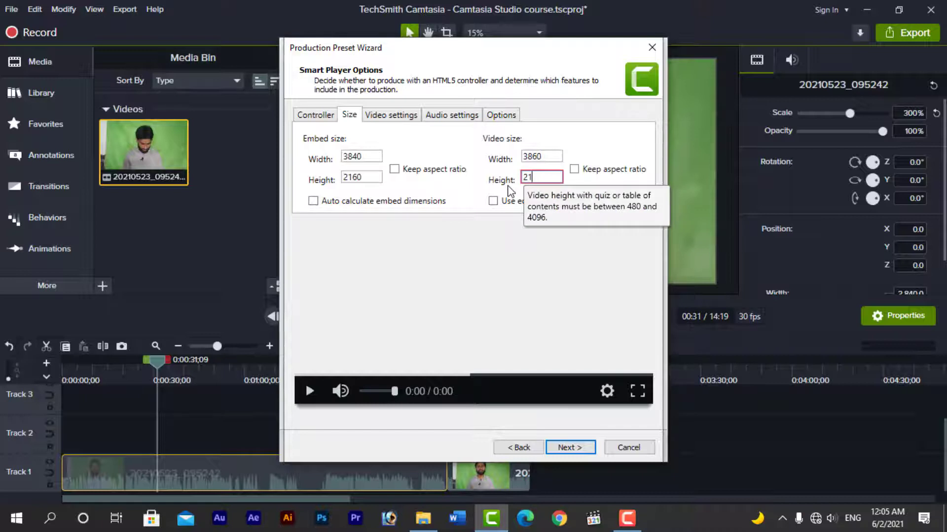
pyautogui.write('60')
# Step: Set the preset's video width to 3840, finish it with the default video options, and close the preset management
pyautogui.click(552, 157)
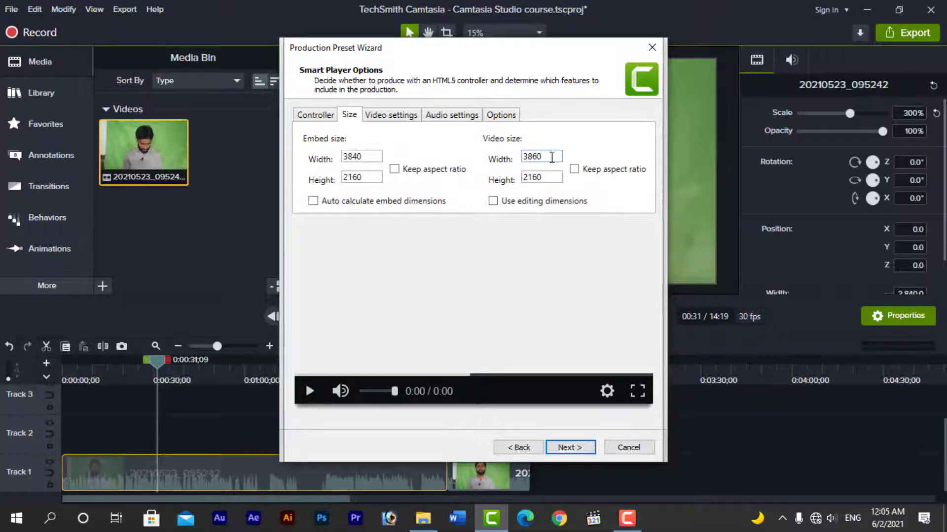
pyautogui.press('BackSpace')
pyautogui.press('BackSpace')
pyautogui.press('BackSpace')
pyautogui.write('840')
pyautogui.click(569, 448)
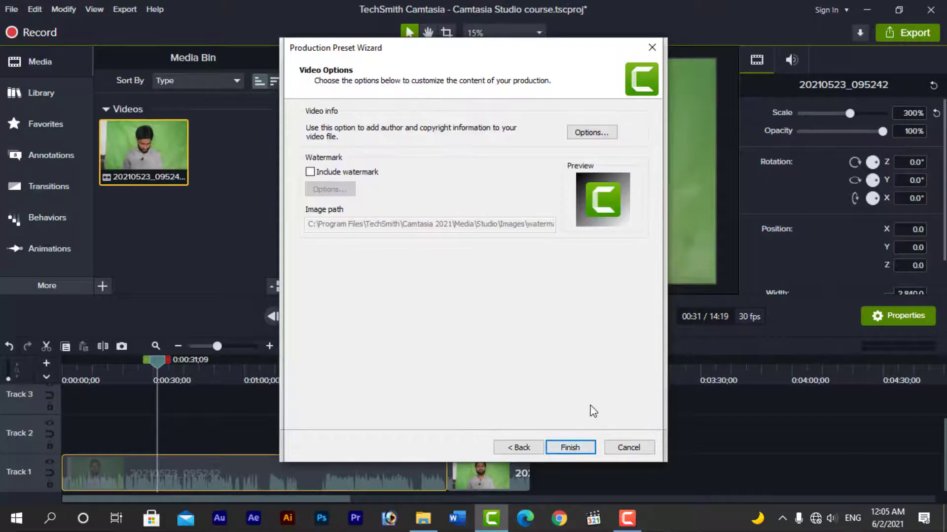
pyautogui.click(571, 447)
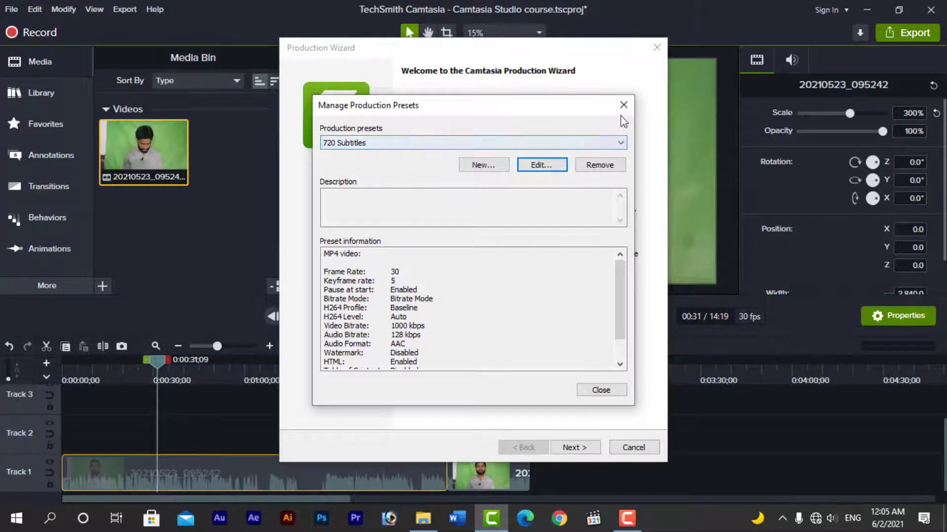
pyautogui.click(602, 390)
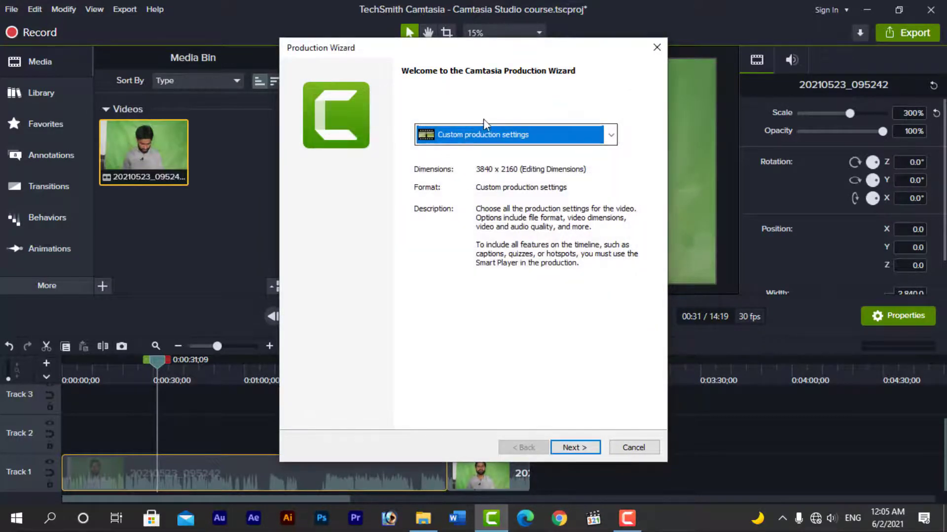
# Step: Select the 4k preset to check its updated dimensions, and cancel the Production Wizard
pyautogui.moveTo(513, 50); pyautogui.dragTo(382, 51)
pyautogui.click(372, 135)
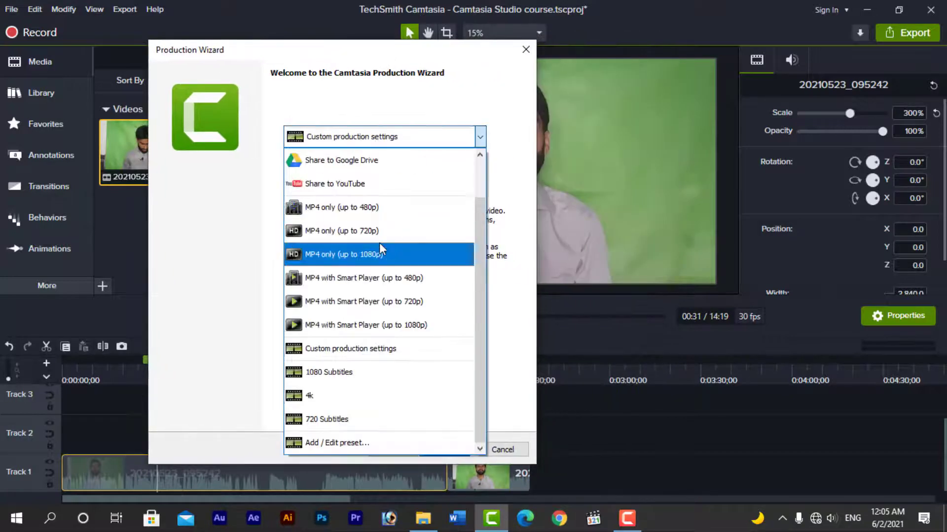
pyautogui.click(329, 396)
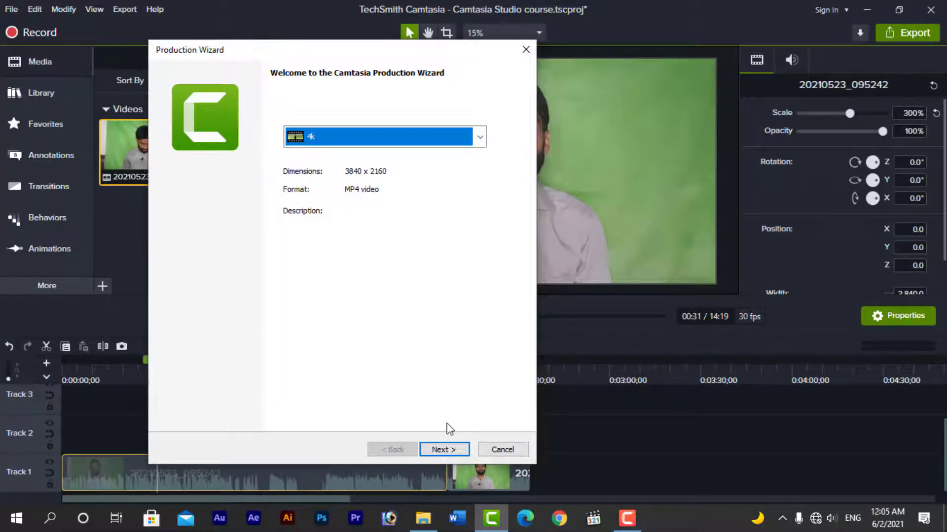
pyautogui.click(501, 449)
# Step: Mark a timeline range of about 11 seconds ending near 0:01:38 and start producing only that selection
pyautogui.click(351, 380)
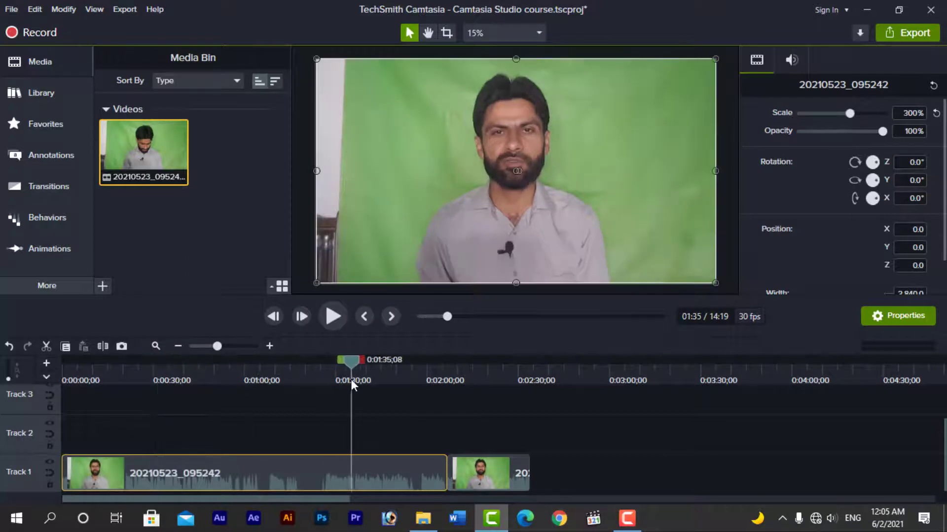
pyautogui.moveTo(353, 360); pyautogui.dragTo(377, 362)
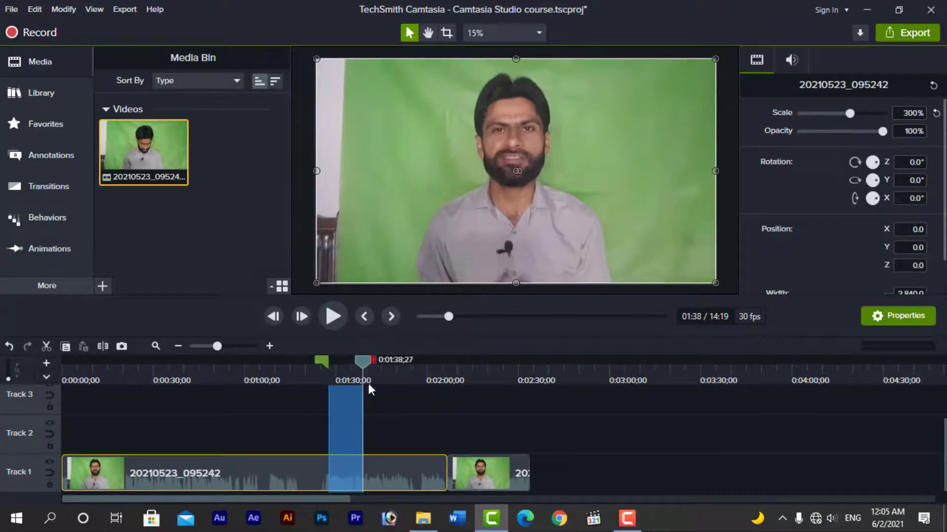
pyautogui.rightClick(351, 433)
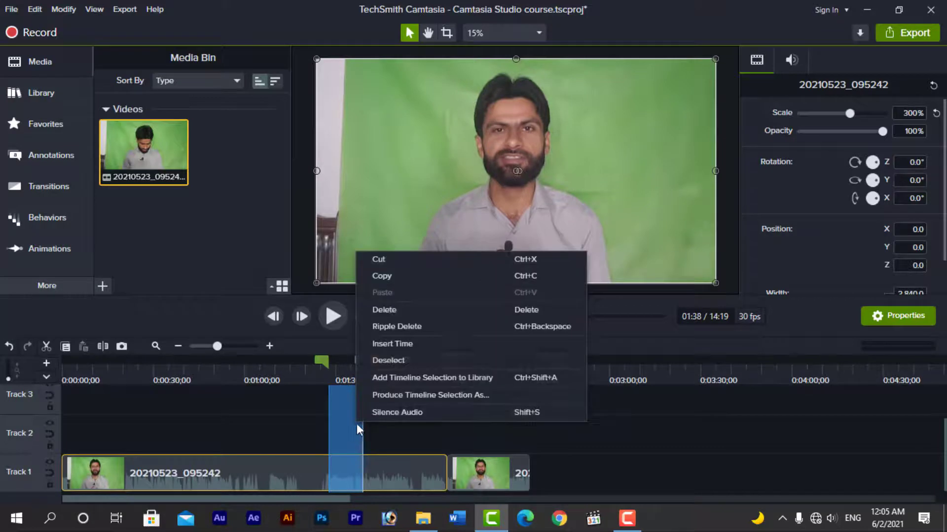
pyautogui.click(390, 393)
# Step: Choose the 4k preset, name the production 4k, and render the selection into the Camtasia Projects folder
pyautogui.click(513, 134)
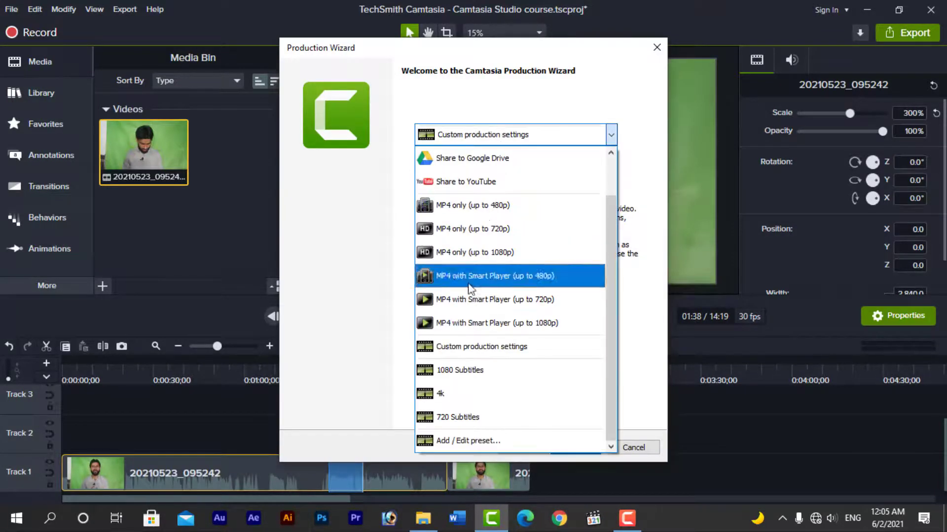
pyautogui.click(444, 394)
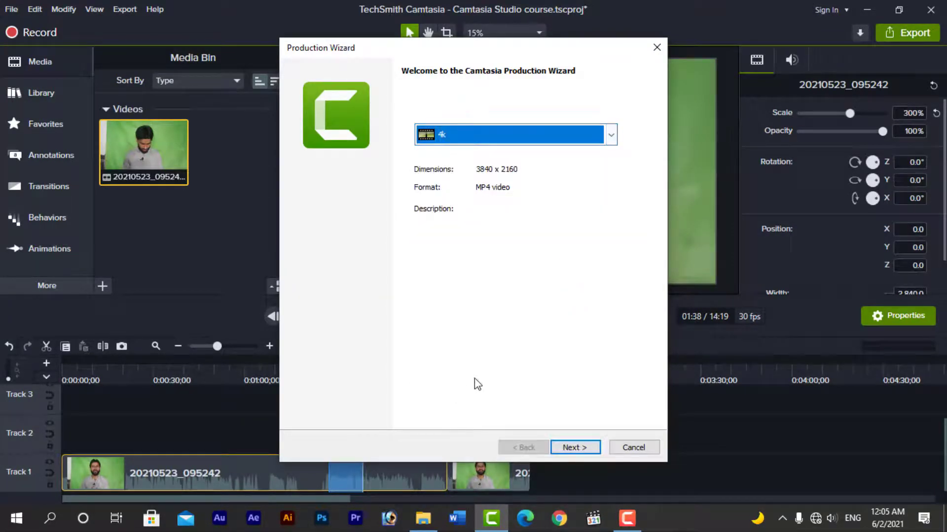
pyautogui.click(572, 447)
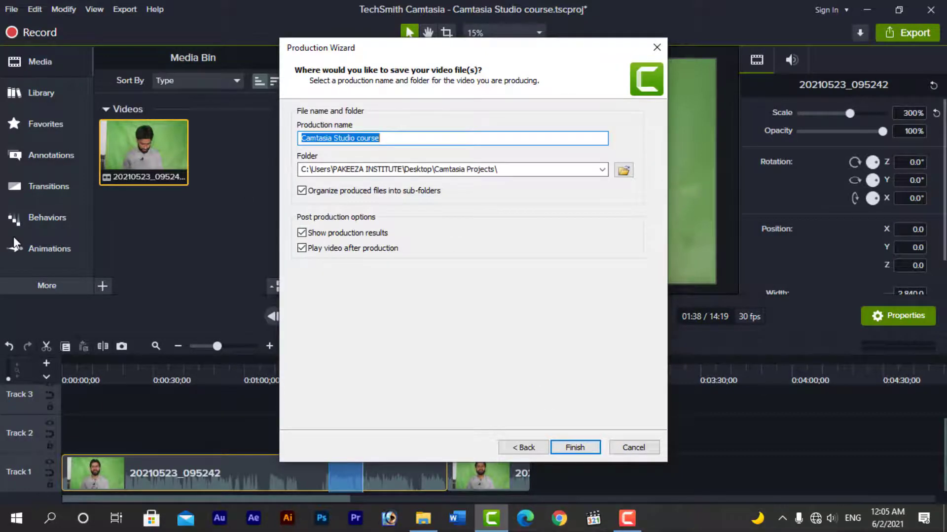
pyautogui.write('4')
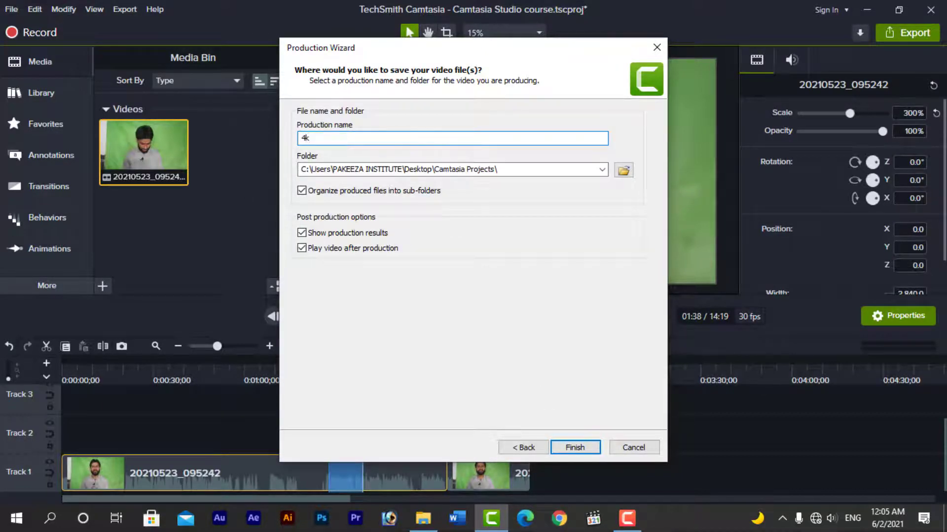
pyautogui.write('k')
pyautogui.click(575, 447)
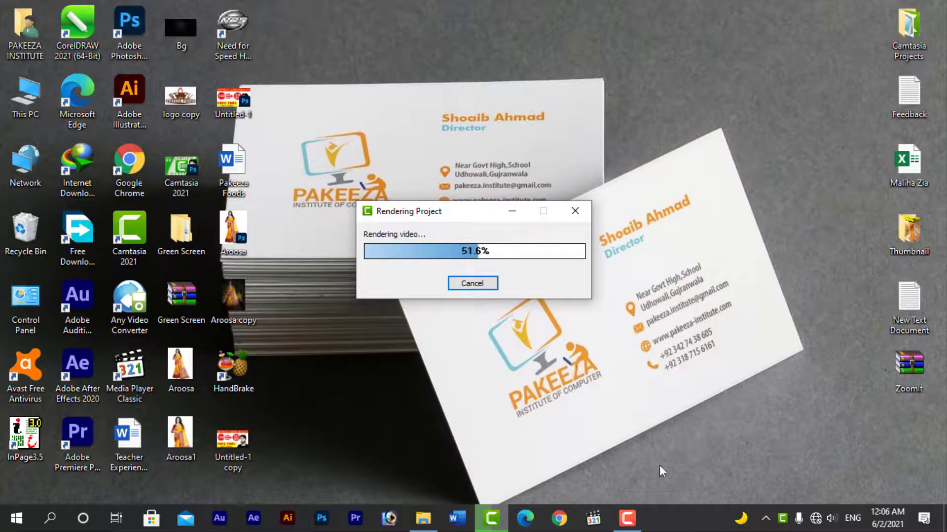
# Step: Check the CPU performance in Task Manager while the video renders, and close Task Manager
pyautogui.rightClick(671, 511)
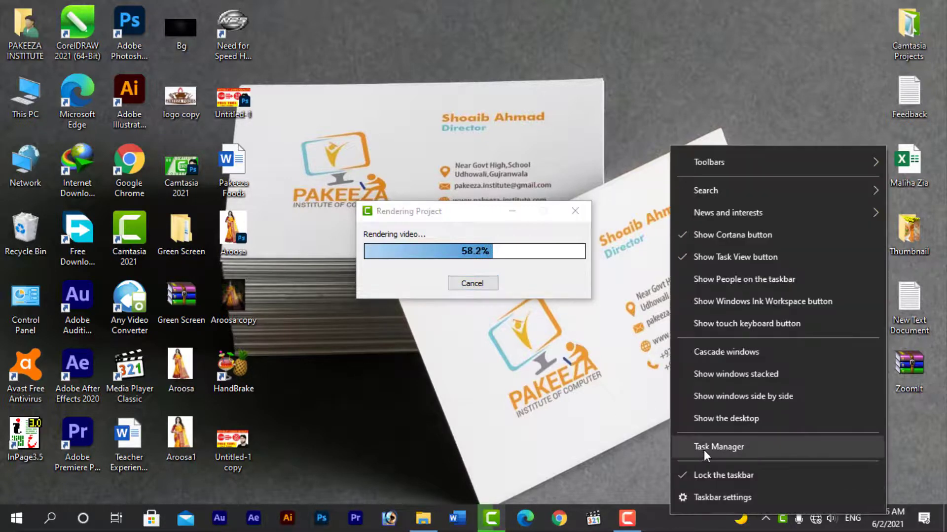
pyautogui.click(679, 450)
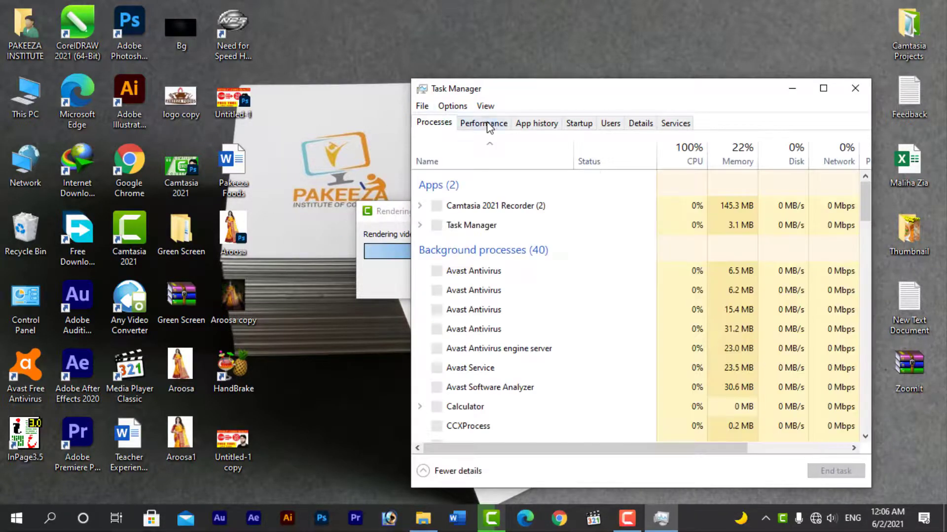
pyautogui.click(485, 124)
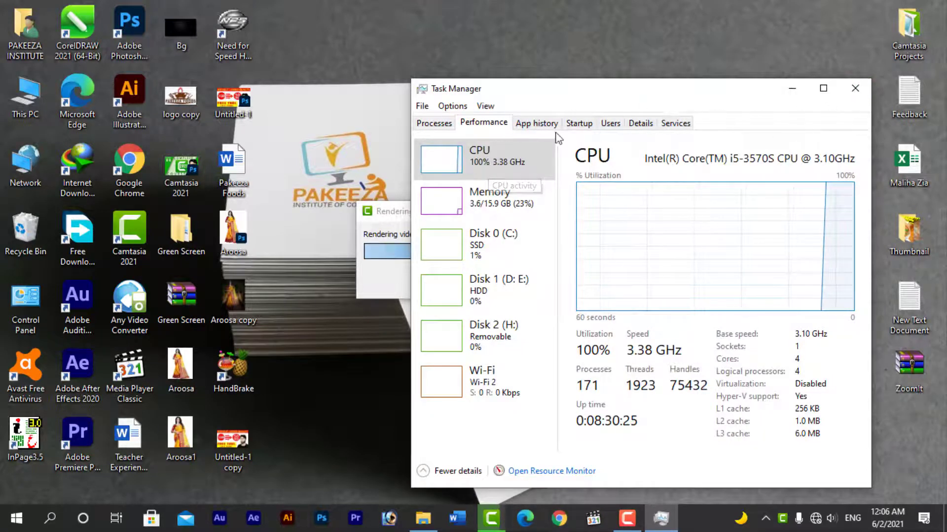
pyautogui.click(855, 88)
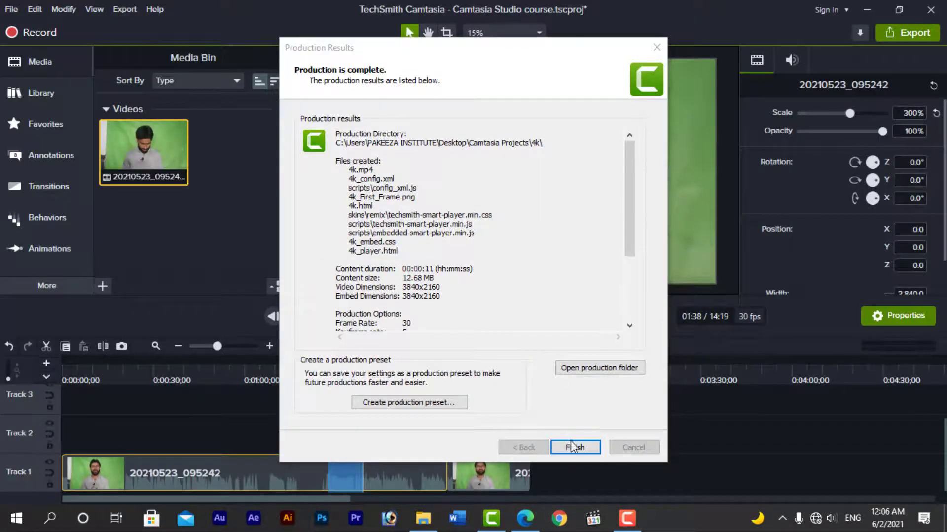
# Step: Dismiss the production results and close the exported video's browser playback window
pyautogui.click(575, 447)
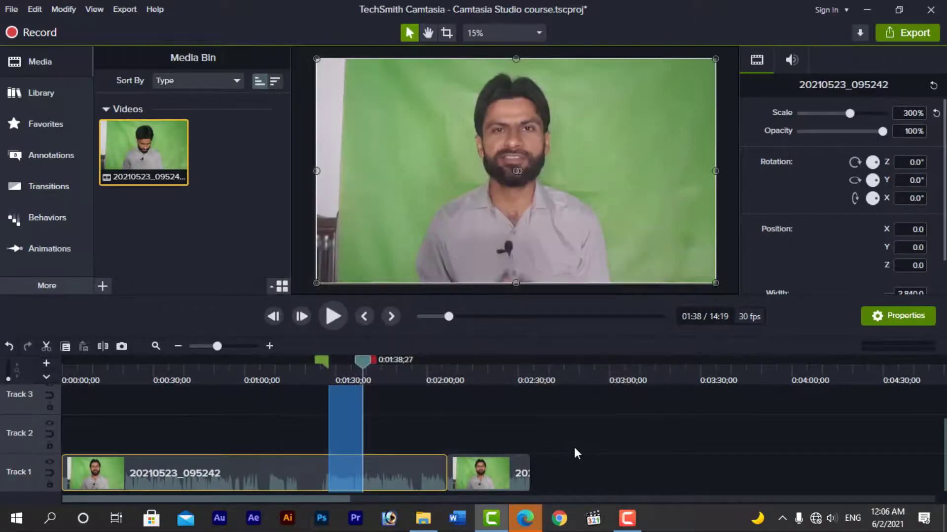
pyautogui.click(524, 517)
pyautogui.click(928, 8)
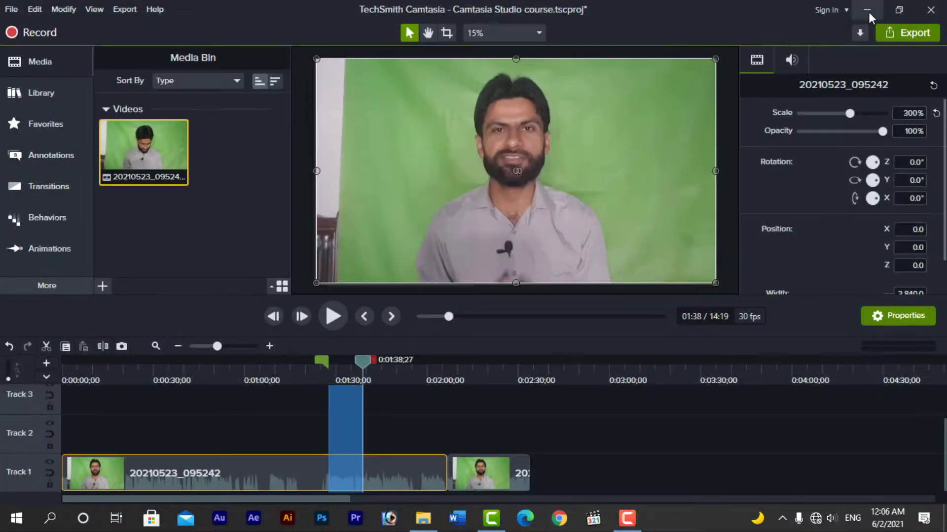
# Step: Open the 4k folder in Camtasia Projects on the desktop, examine the 4k MP4's frame size in the file details, and close the folder
pyautogui.click(867, 10)
pyautogui.doubleClick(902, 35)
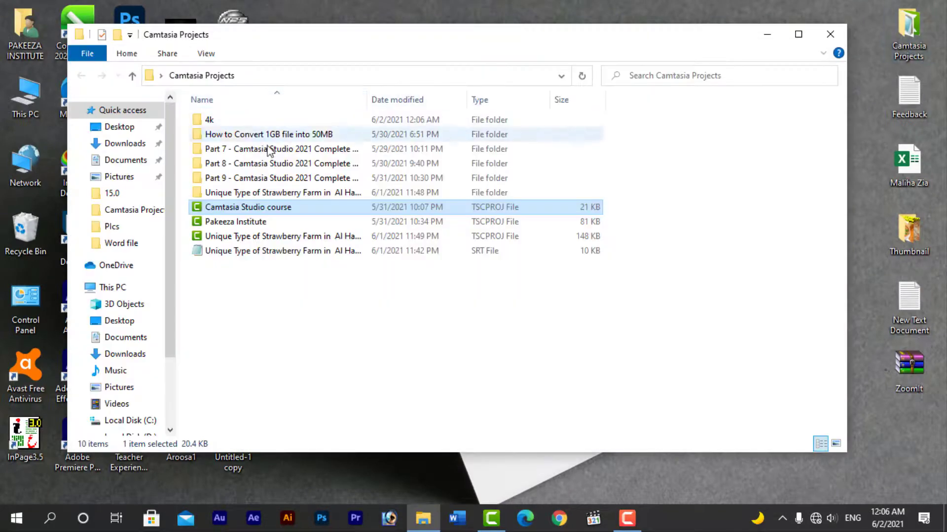
pyautogui.doubleClick(222, 120)
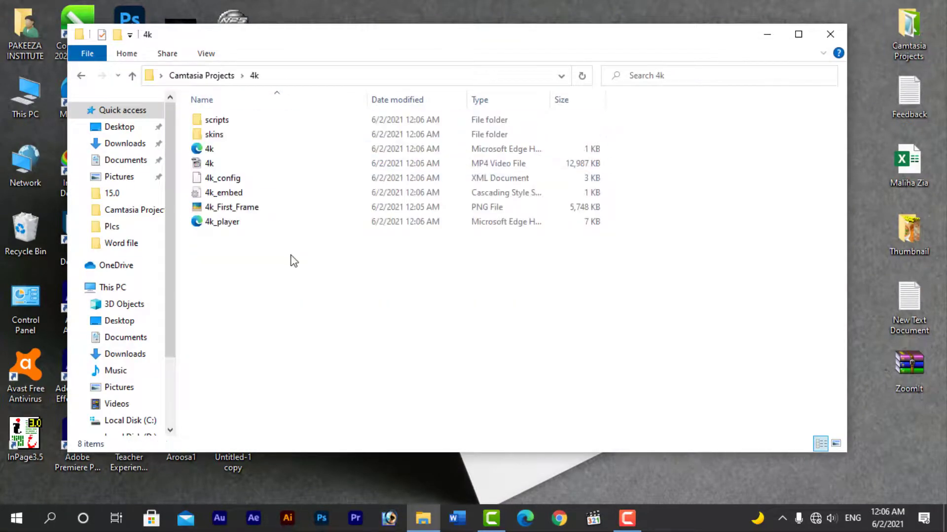
pyautogui.click(205, 54)
pyautogui.click(152, 99)
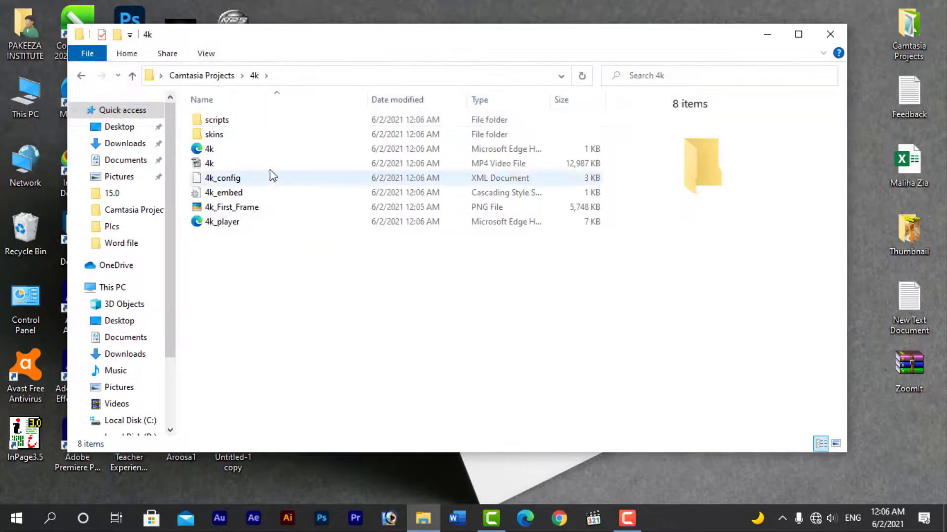
pyautogui.click(210, 163)
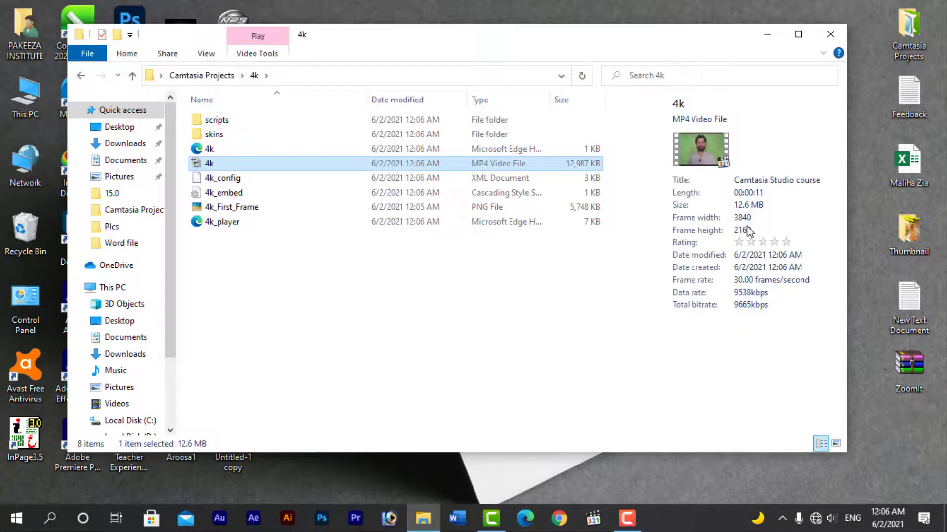
pyautogui.click(830, 34)
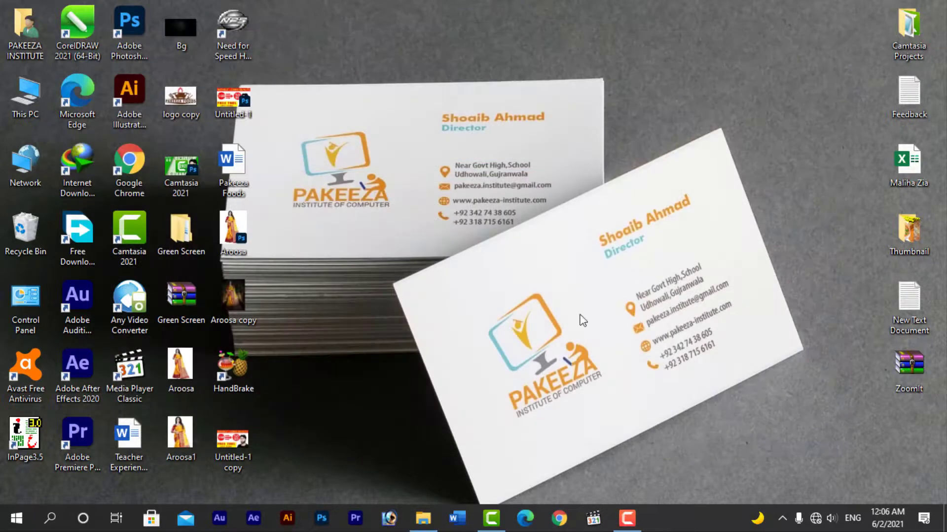
# Step: Return to Camtasia, clear the timeline range selection, and move the playhead to about 0:01:27
pyautogui.click(491, 517)
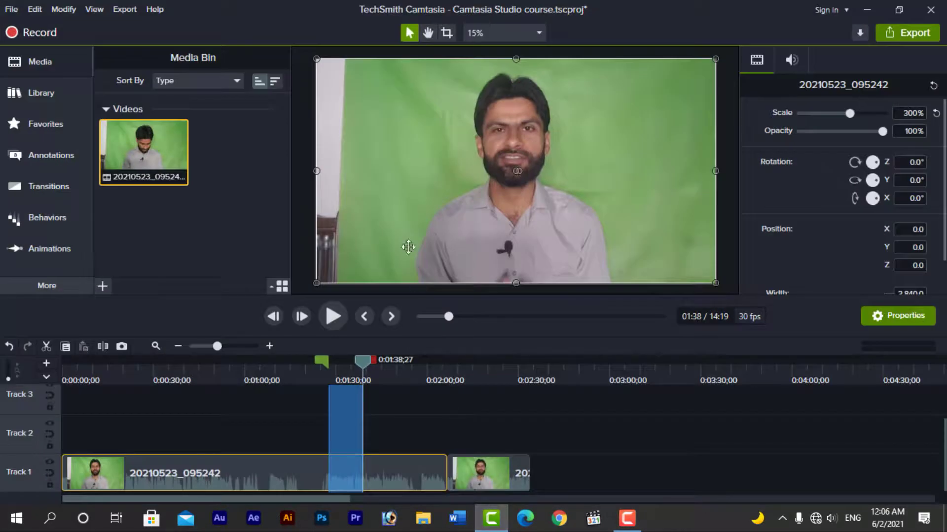
pyautogui.rightClick(336, 419)
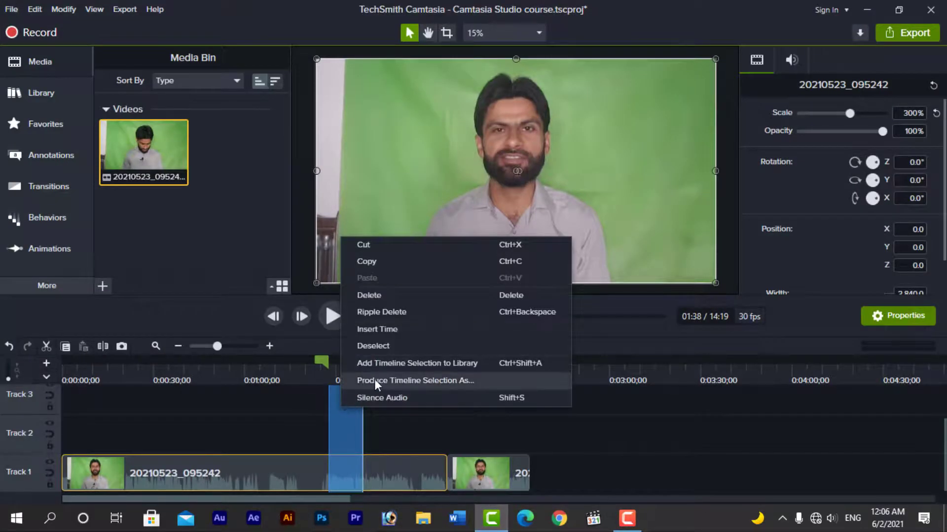
pyautogui.click(407, 428)
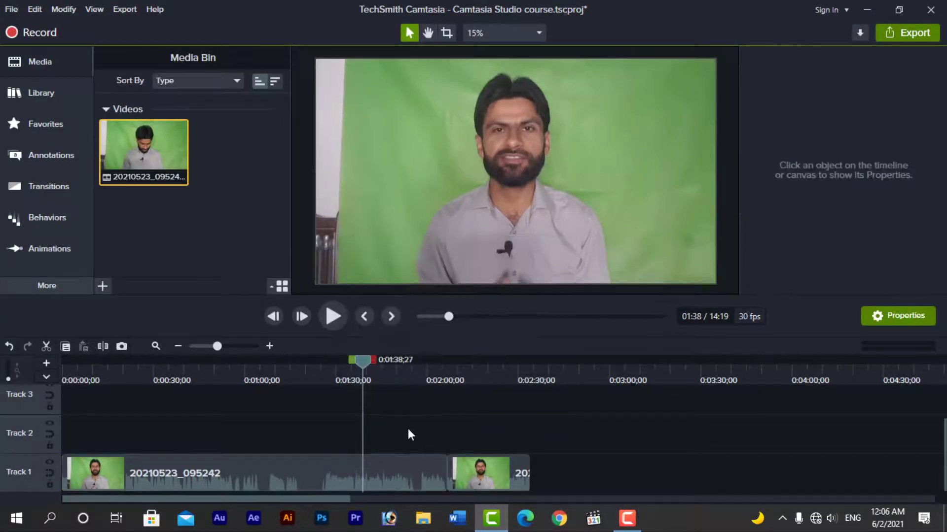
pyautogui.moveTo(360, 362); pyautogui.dragTo(325, 367)
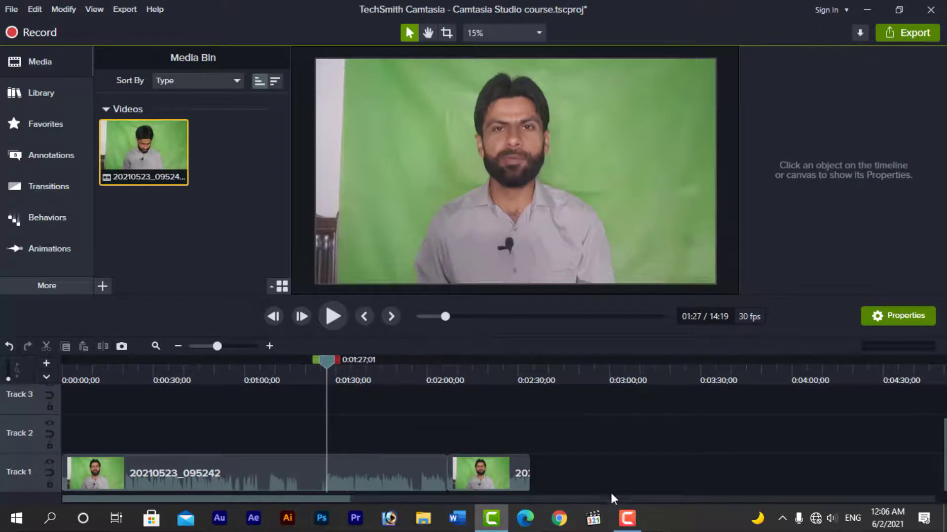
# Step: Open Task Manager and go to the details of the running Camtasia 2021 process
pyautogui.rightClick(677, 517)
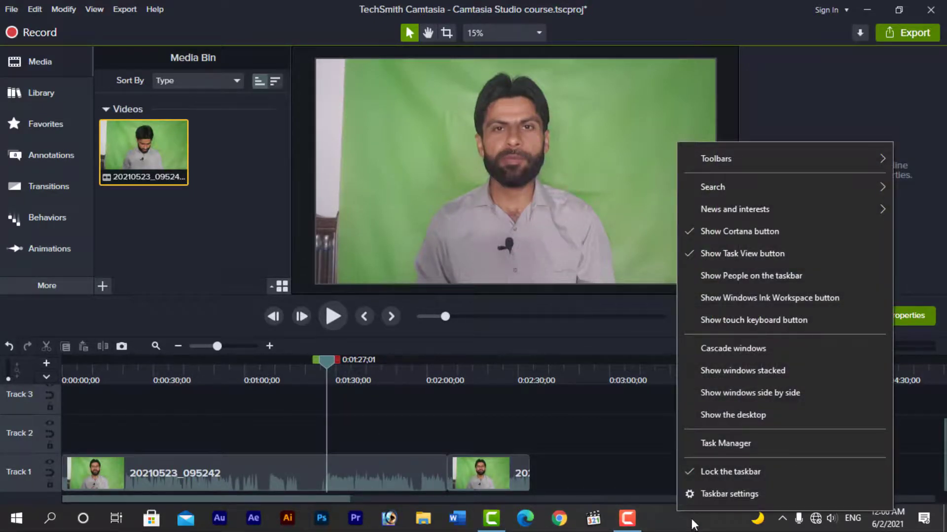
pyautogui.rightClick(691, 516)
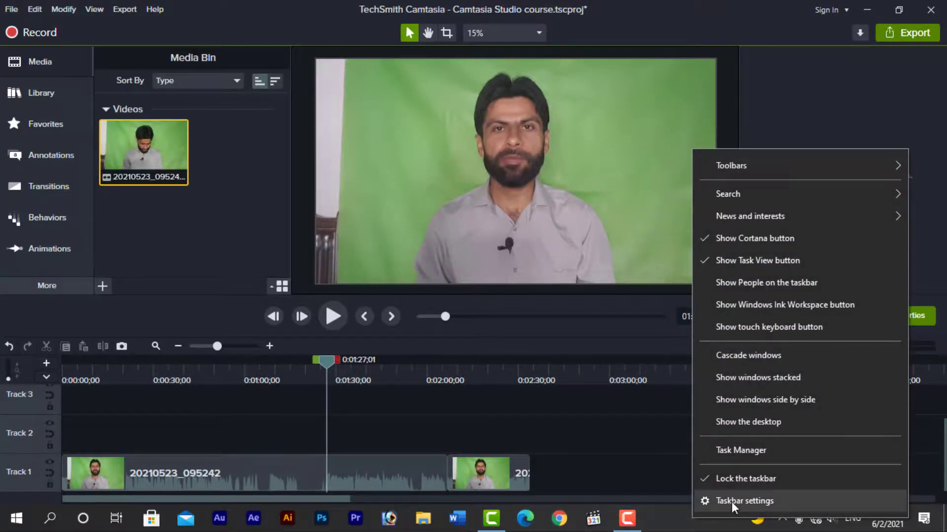
pyautogui.click(741, 451)
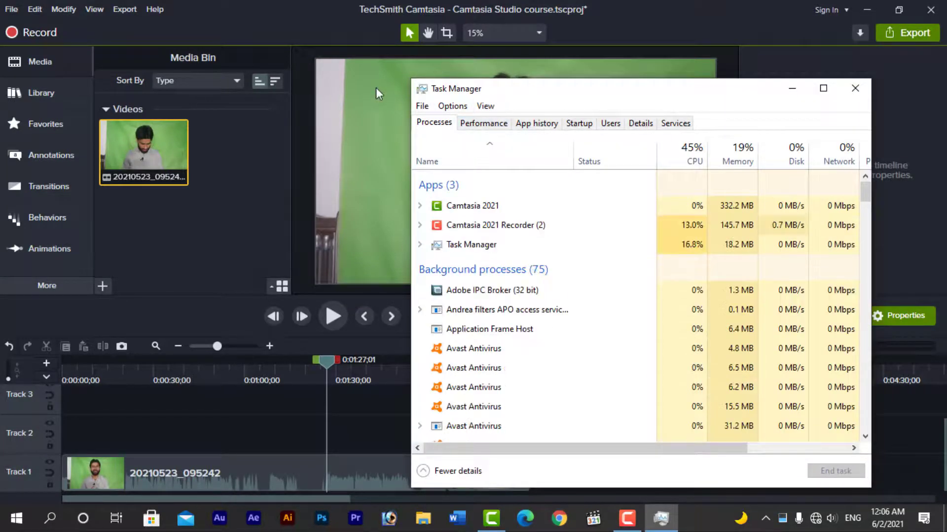
pyautogui.moveTo(467, 97); pyautogui.dragTo(271, 67)
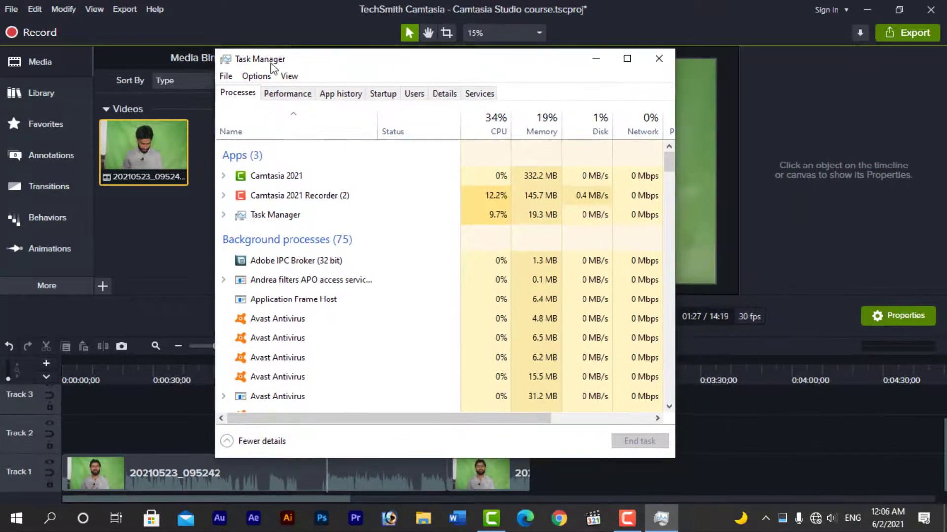
pyautogui.rightClick(282, 178)
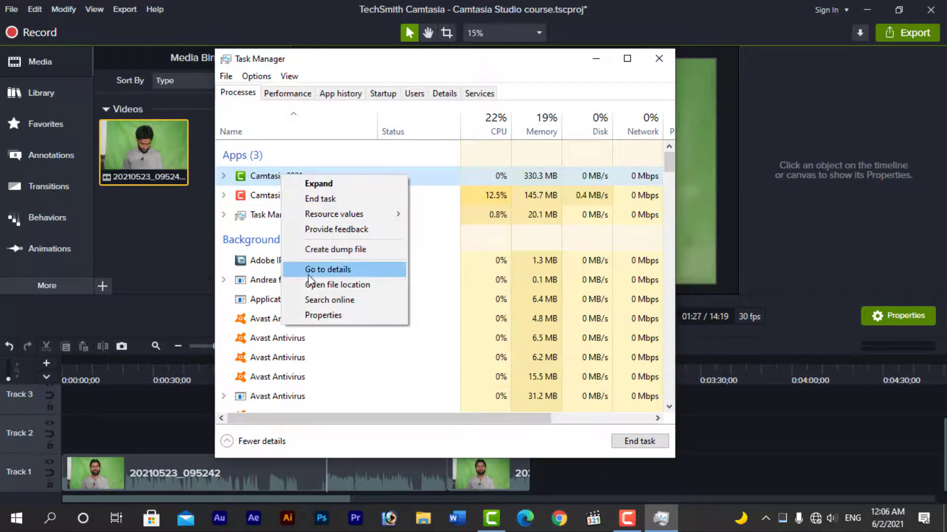
pyautogui.click(344, 276)
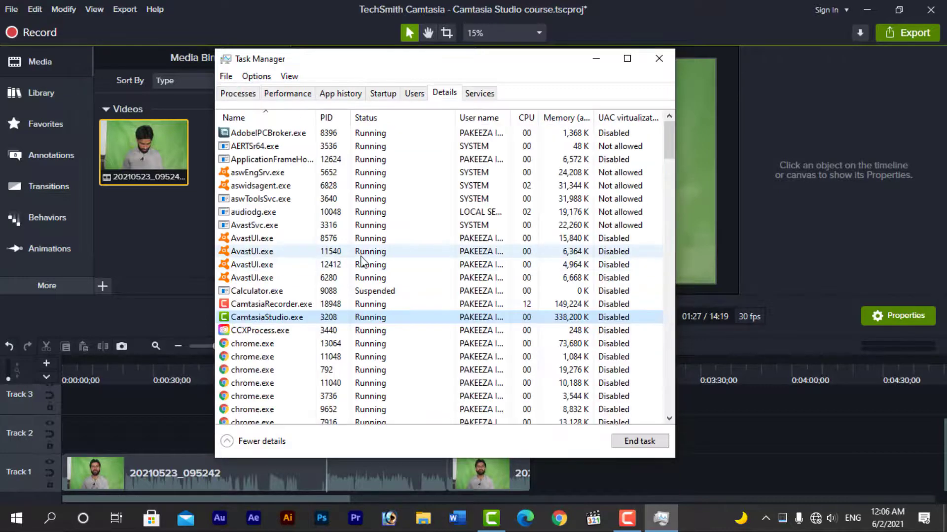
# Step: Set the processor affinity of CamtasiaStudio.exe to all processors, CPU 0 through CPU 3, and close Task Manager
pyautogui.rightClick(269, 318)
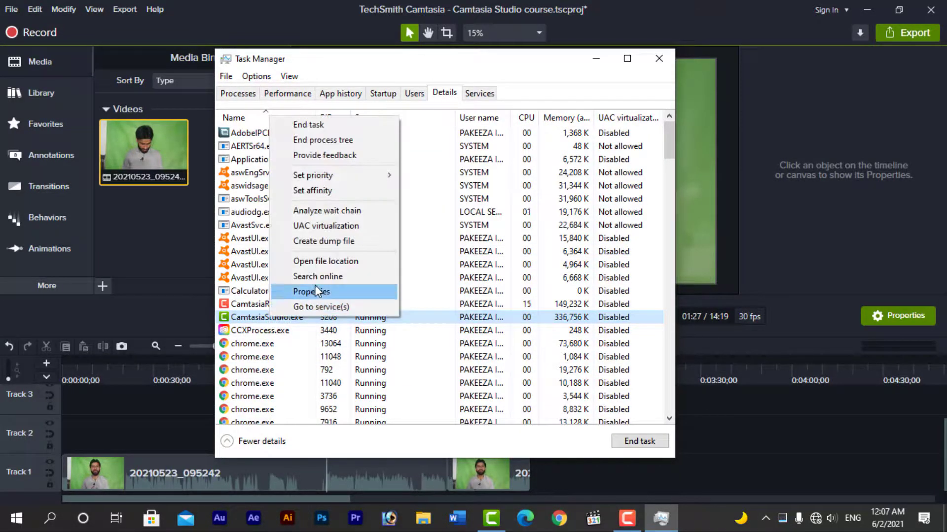
pyautogui.click(329, 197)
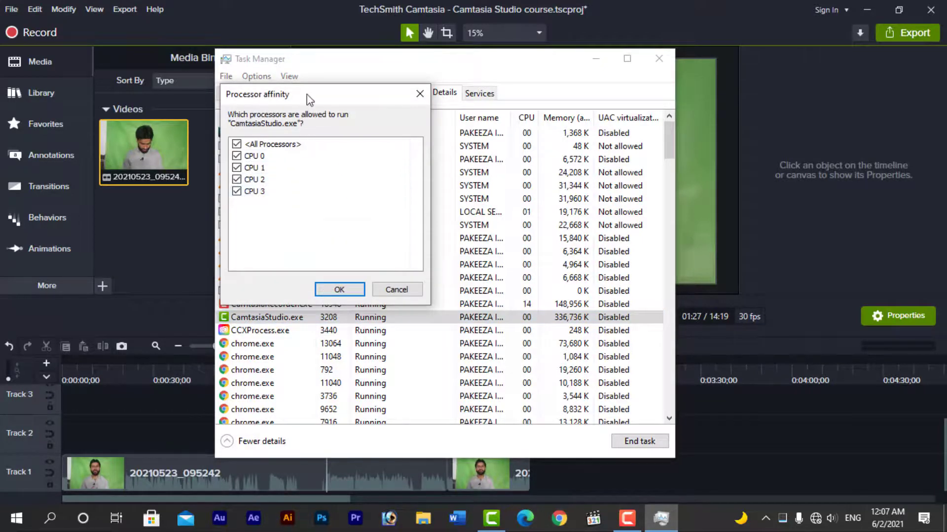
pyautogui.moveTo(309, 98); pyautogui.dragTo(519, 173)
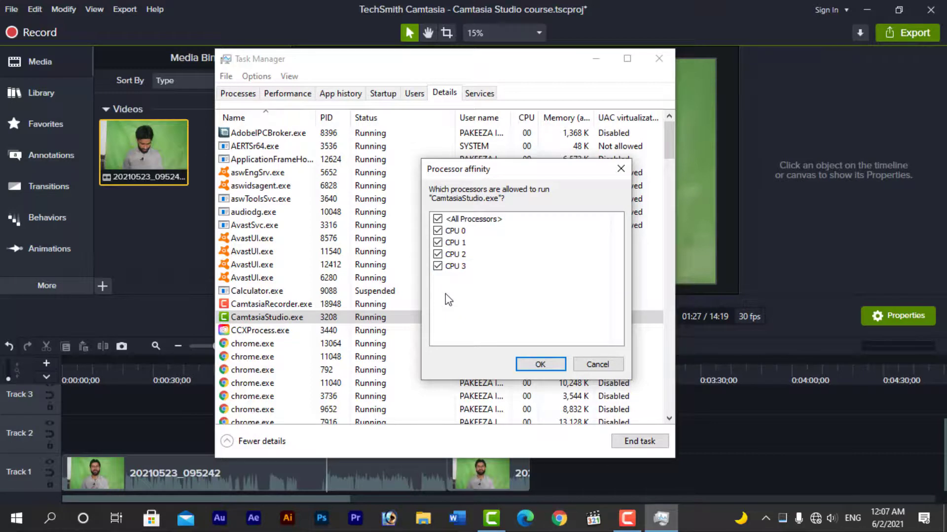
pyautogui.click(437, 267)
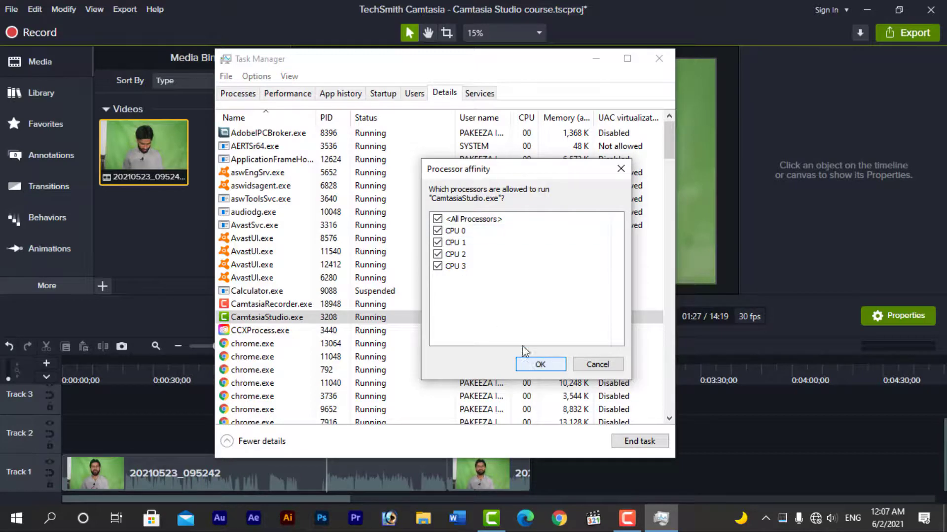
pyautogui.click(541, 364)
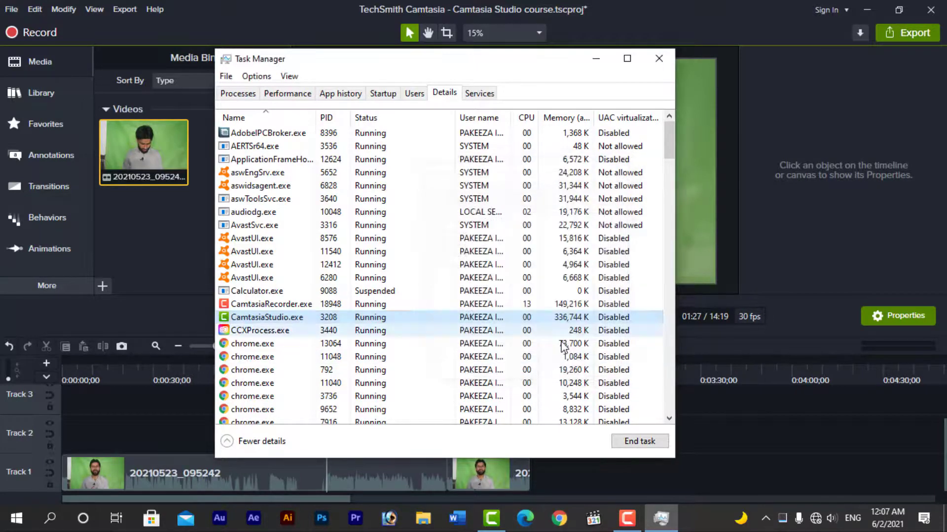
pyautogui.click(659, 58)
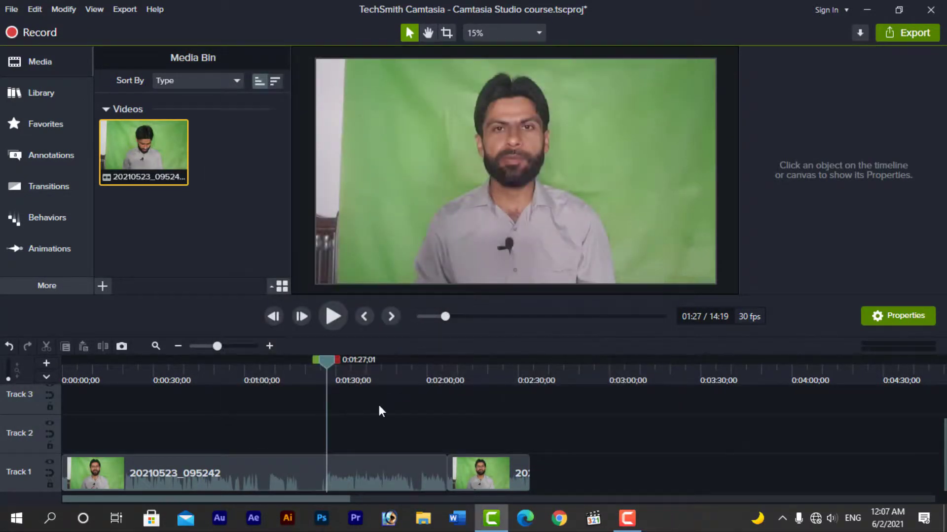
# Step: Reopen Task Manager, examine the CPU performance details, and close it
pyautogui.rightClick(674, 514)
pyautogui.click(715, 452)
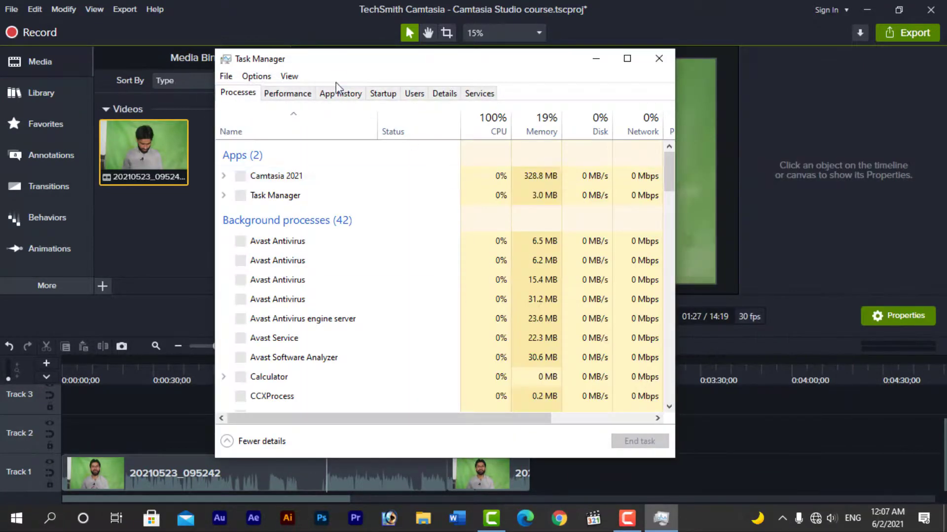
pyautogui.click(288, 94)
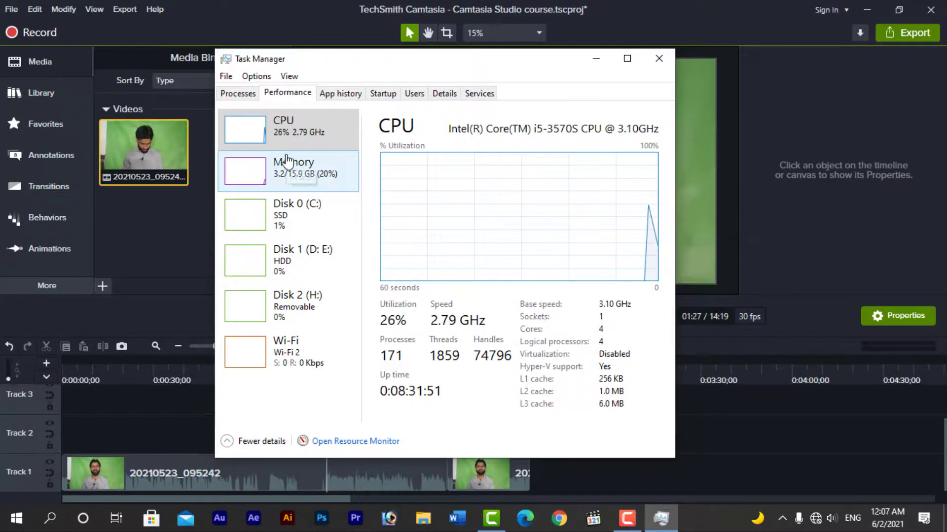
pyautogui.click(659, 58)
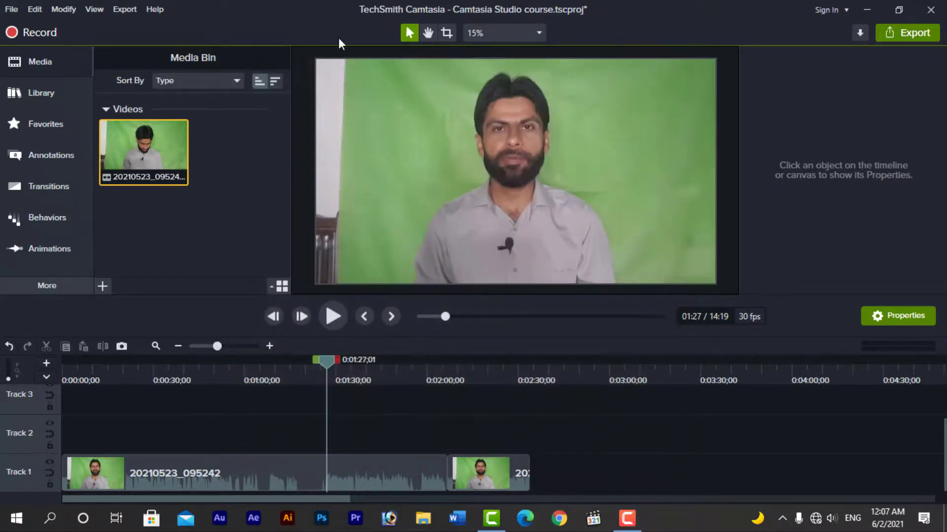